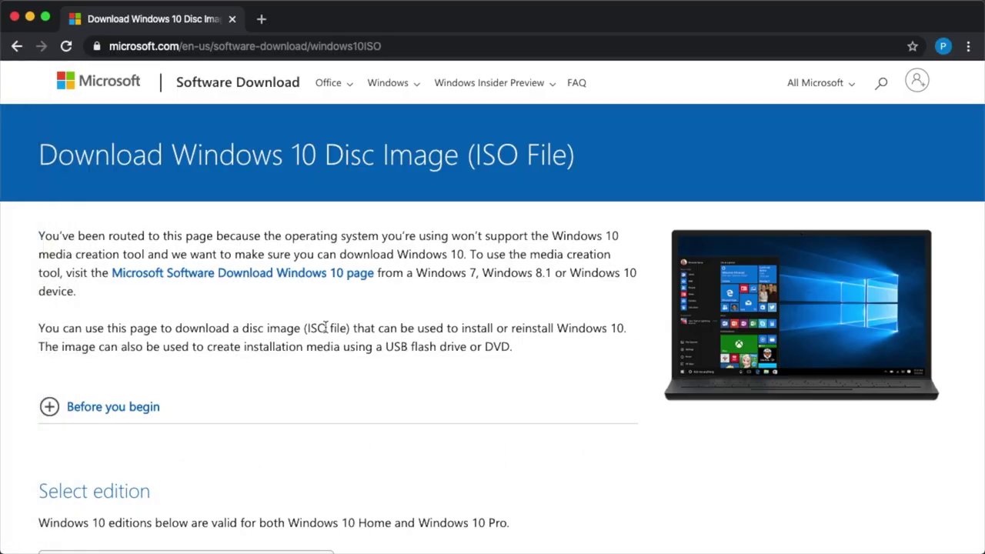
Select Windows 10 as the edition for the disc image download and confirm it
scroll(323, 328, "down", 5)
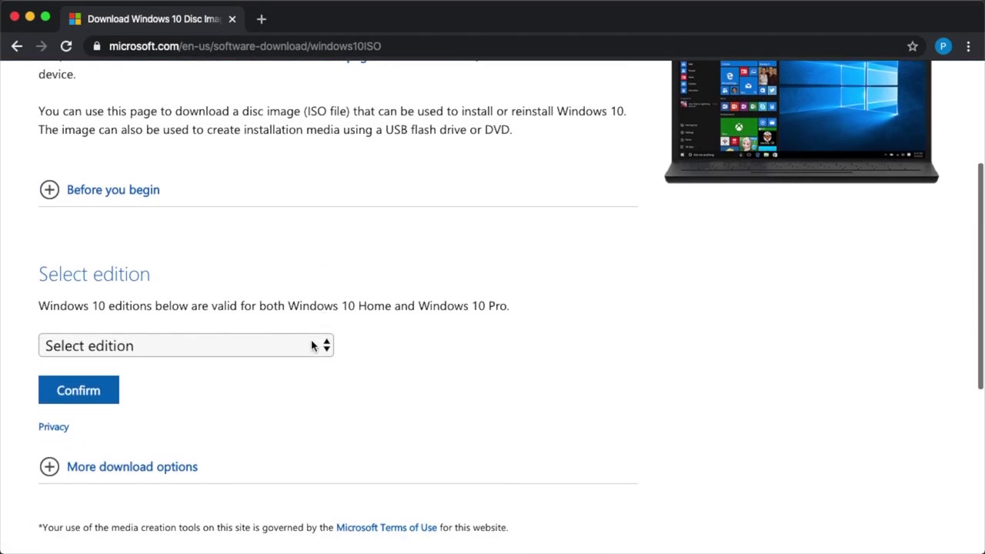
left_click(313, 346)
left_click(272, 381)
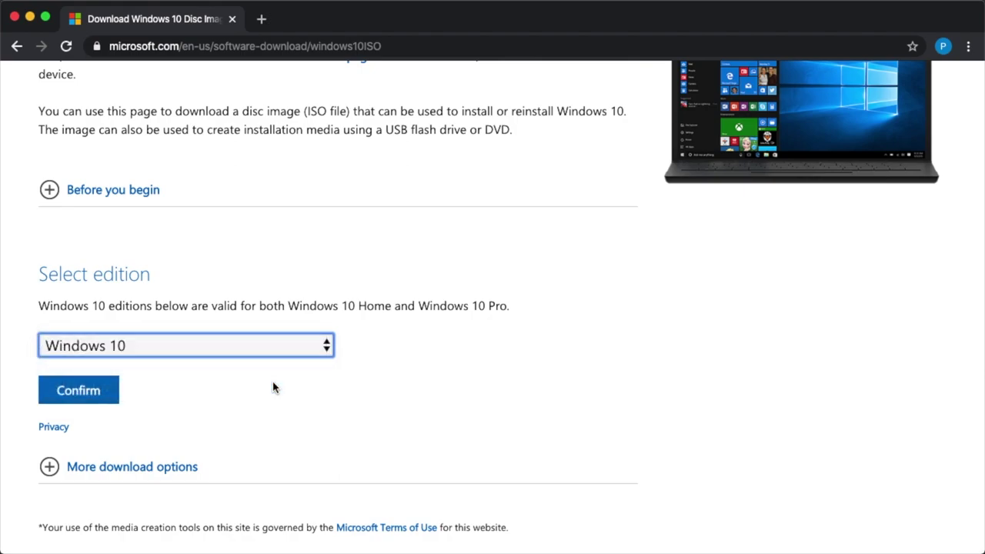
left_click(106, 391)
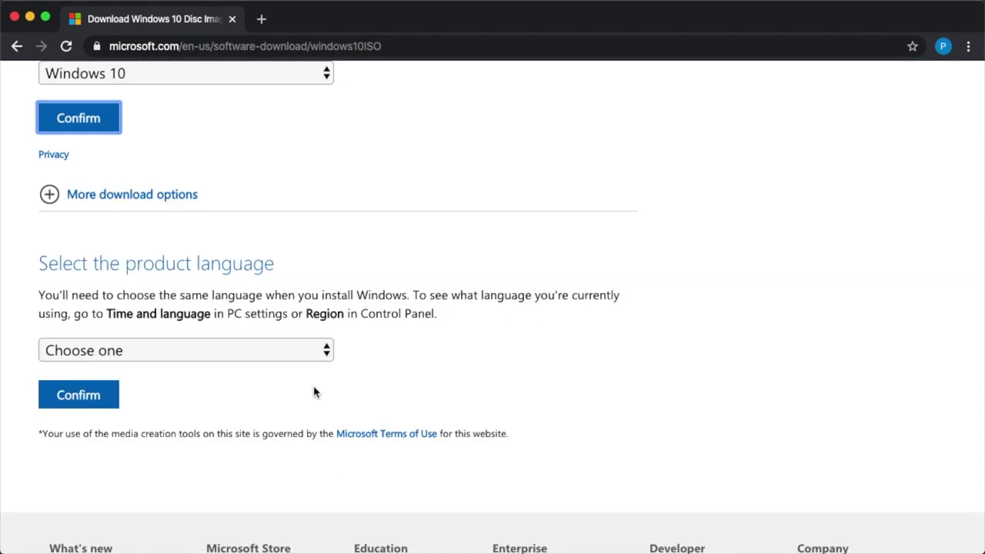
Choose English as the product language and confirm, then select the Win10_1909_English_x64.iso file on the desktop
left_click(307, 350)
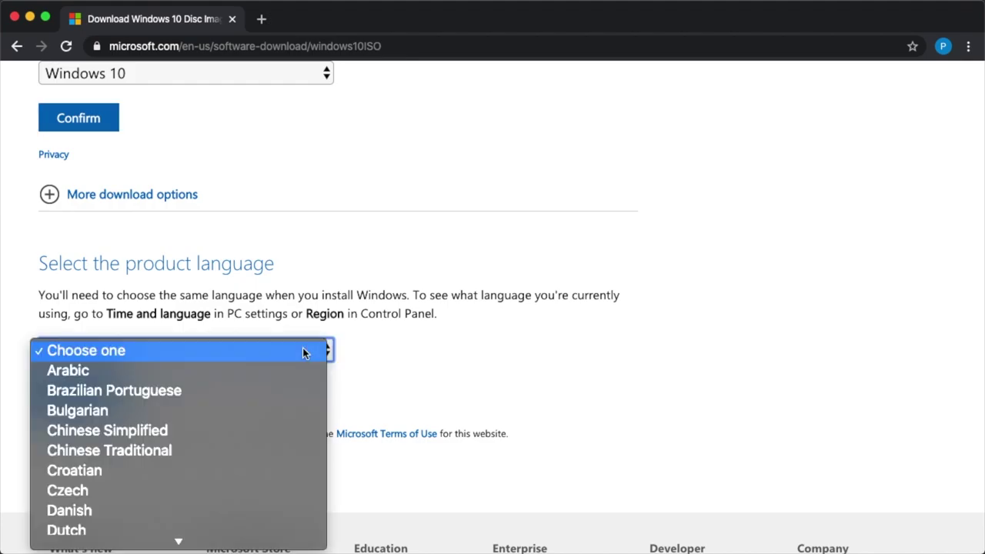
scroll(286, 367, "down", 5)
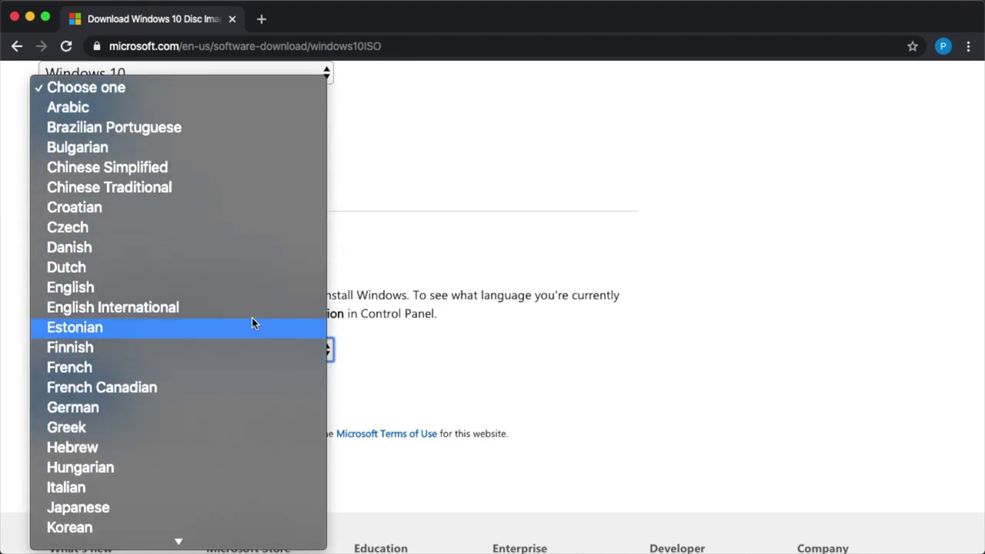
key("Escape")
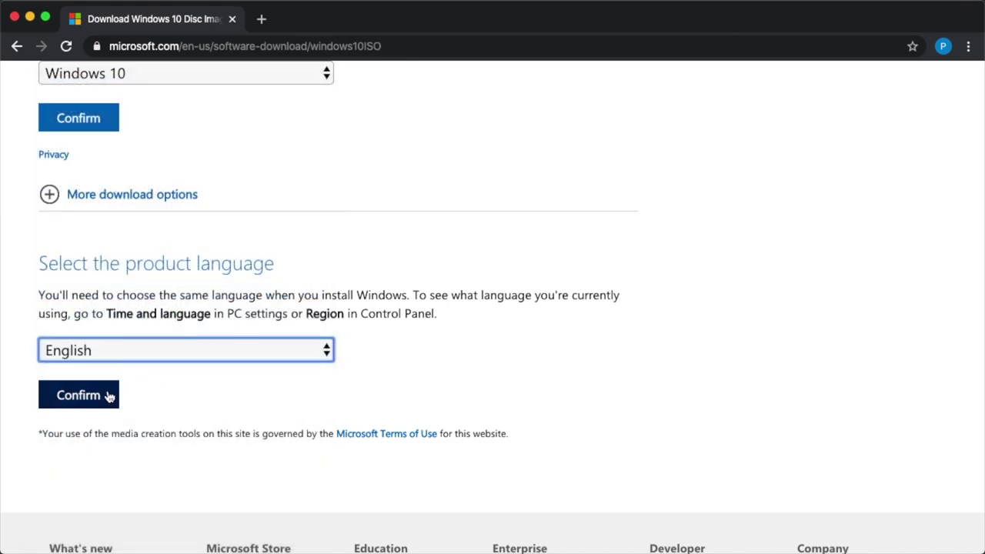
left_click(108, 396)
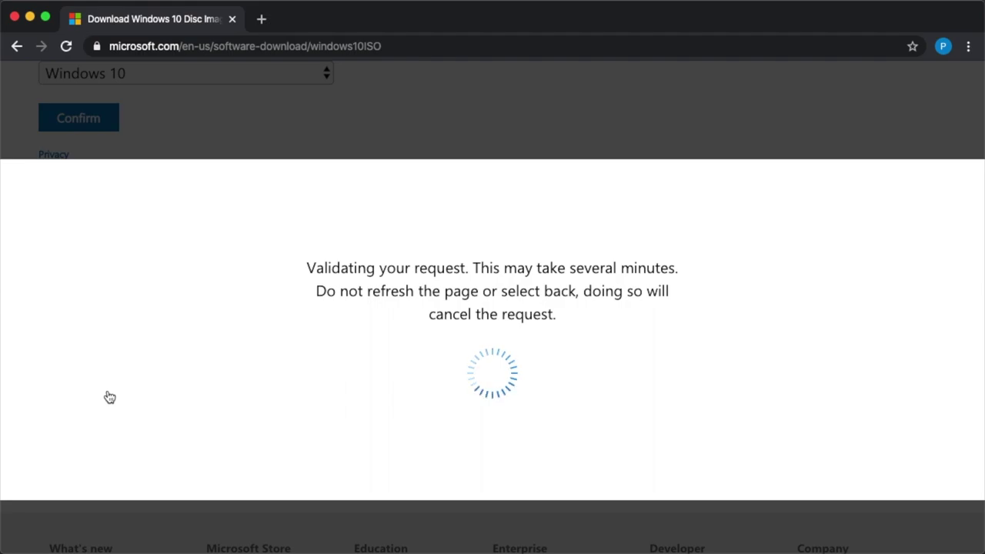
scroll(108, 395, "up", 2)
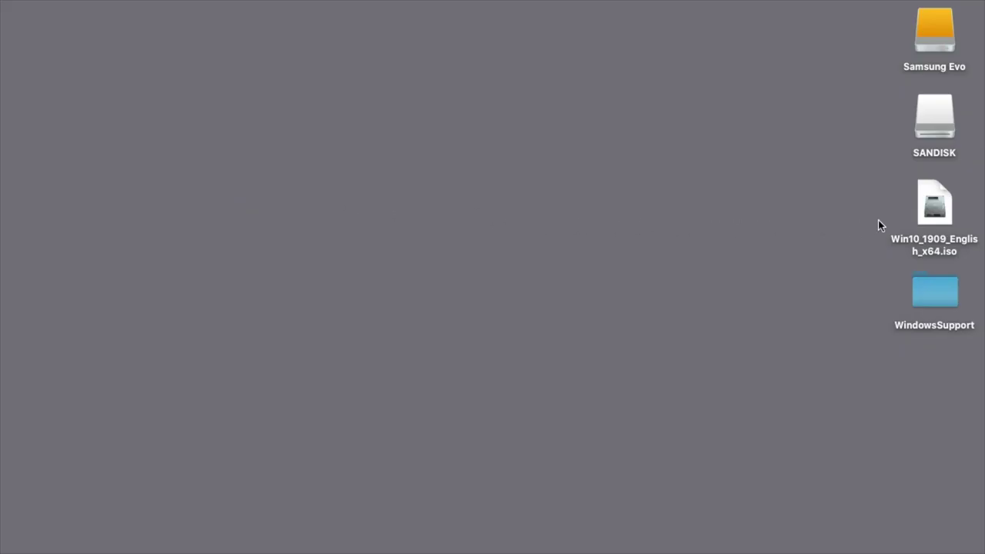
left_click(927, 209)
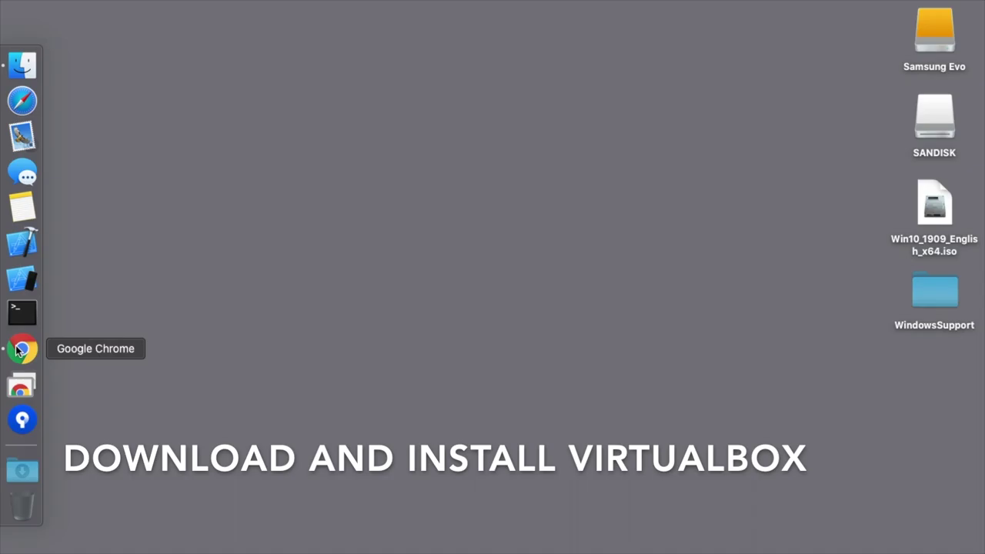
Switch to Google Chrome, open the VirtualBox 6.1 download page, and hide the browser
left_click(17, 351)
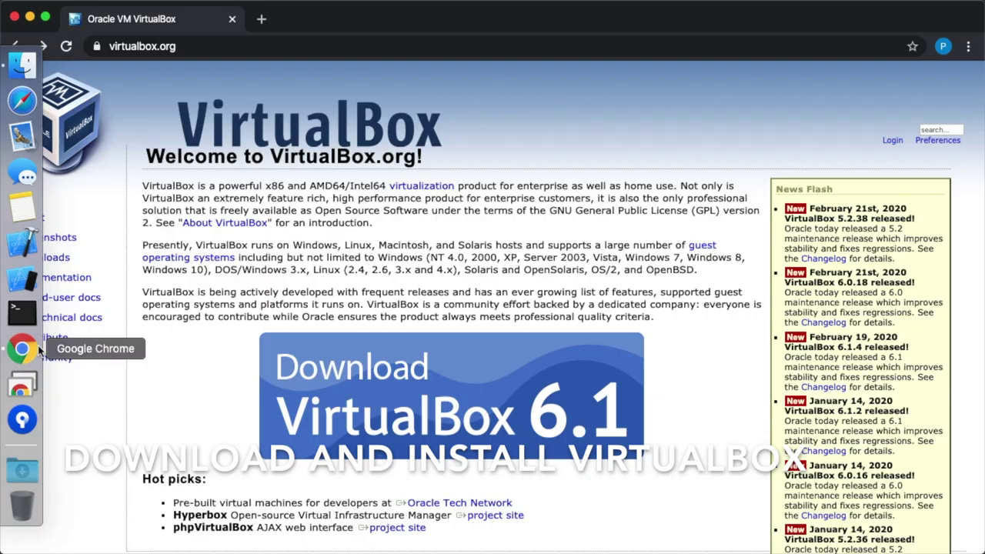
left_click(450, 403)
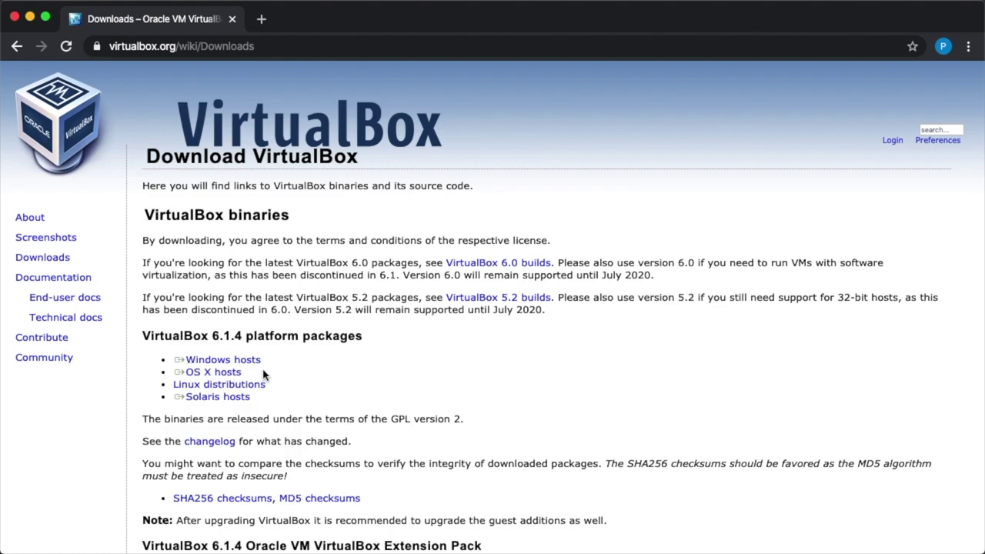
key("super+h")
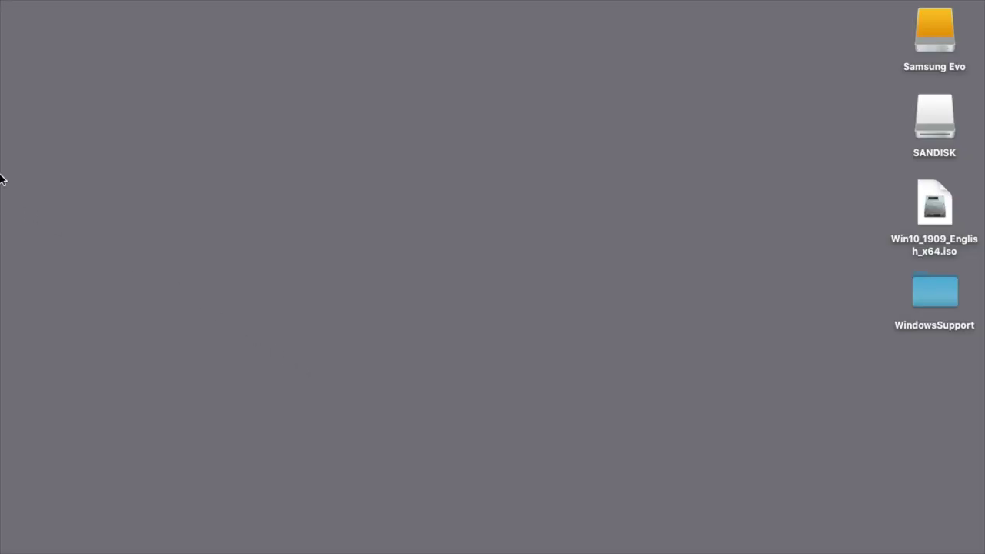
Open the Applications folder in Finder and locate VirtualBox.app
mouse_move(1, 177)
left_click(19, 68)
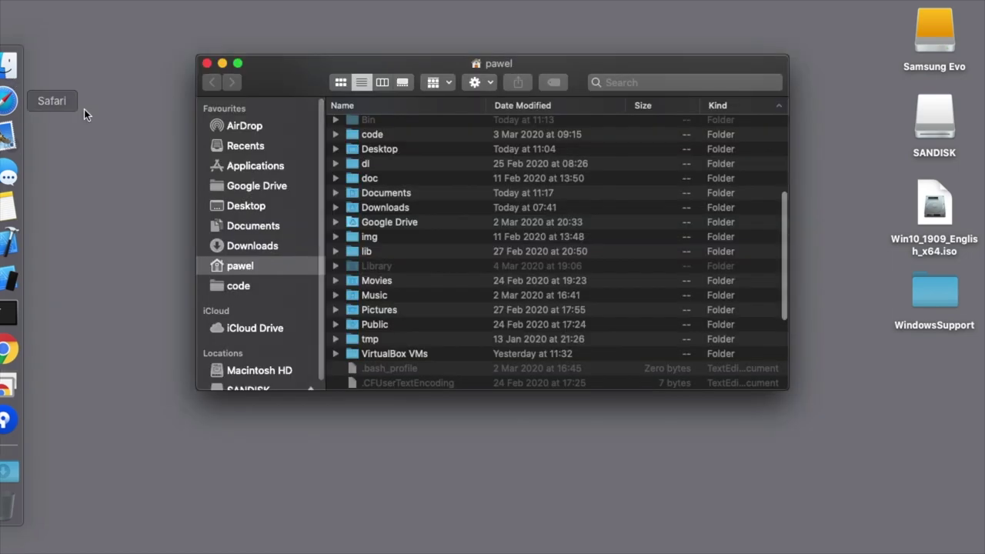
left_click(240, 166)
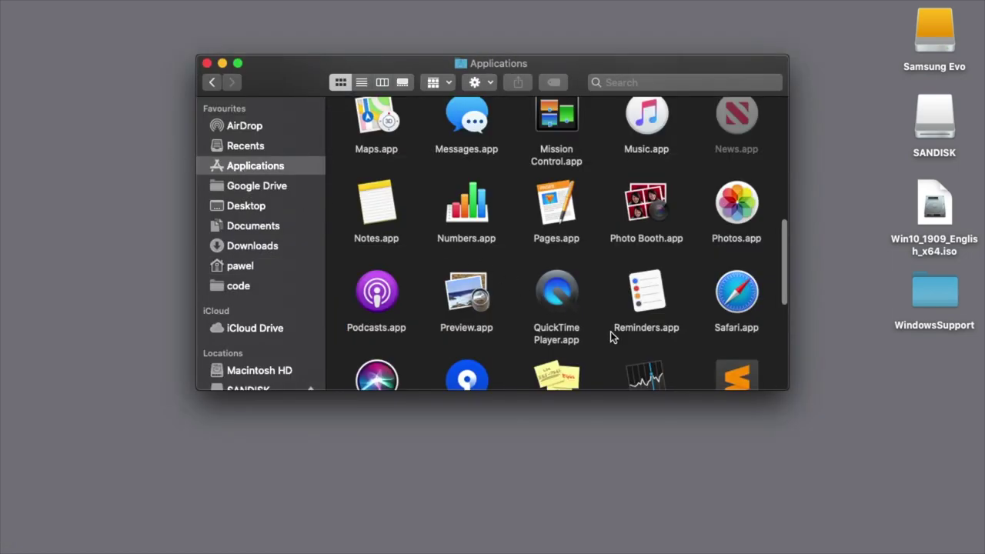
scroll(612, 337, "down", 5)
left_click(473, 243)
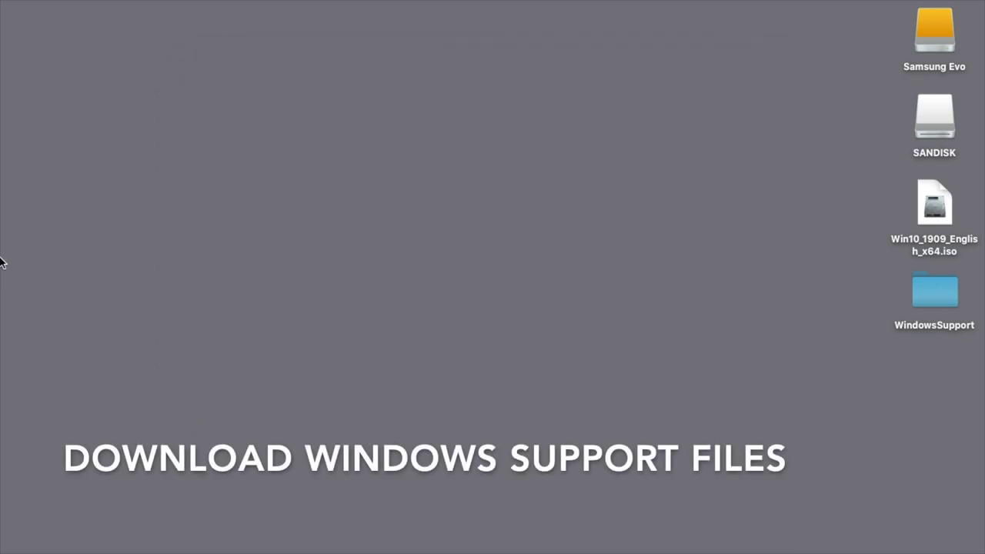
Open Boot Camp Assistant from the Utilities folder inside Applications
mouse_move(4, 246)
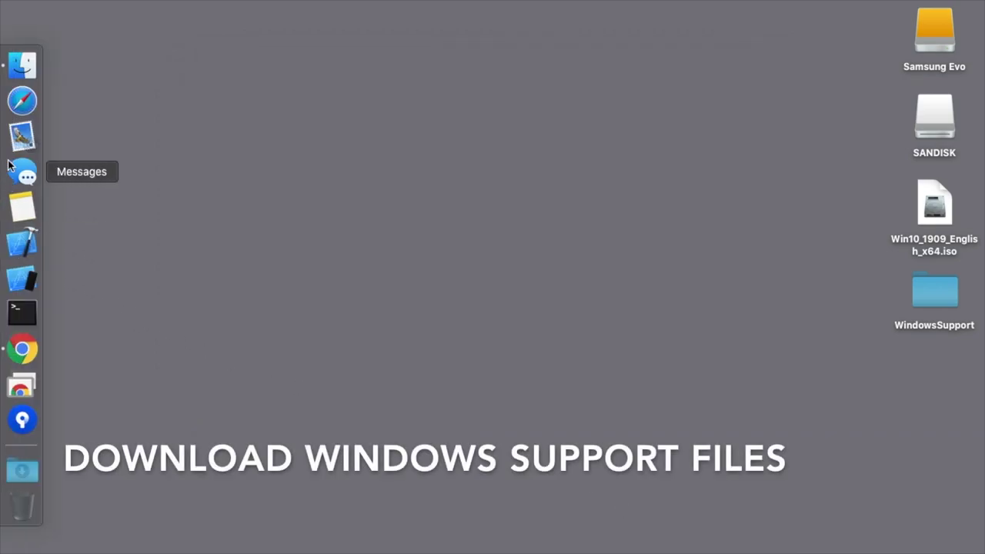
left_click(26, 71)
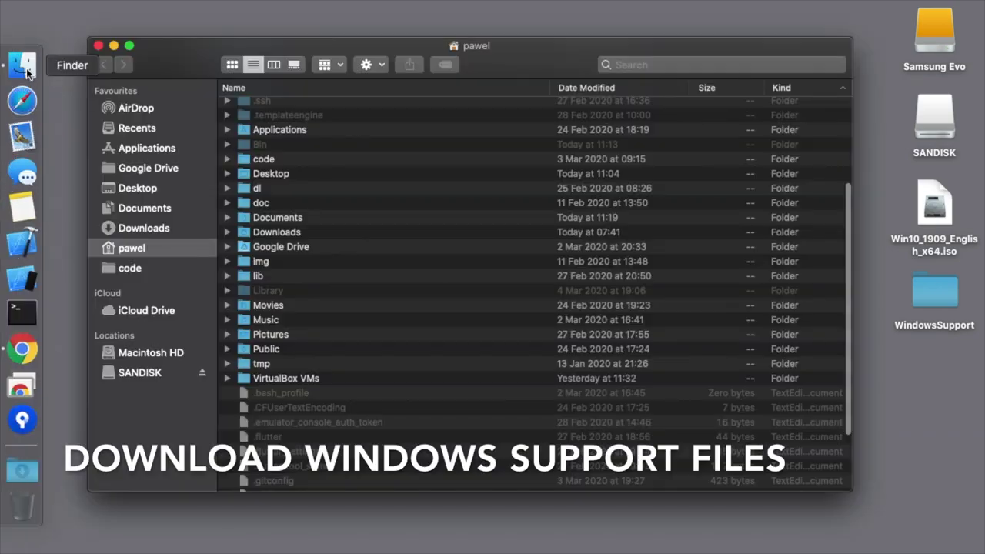
left_click(128, 151)
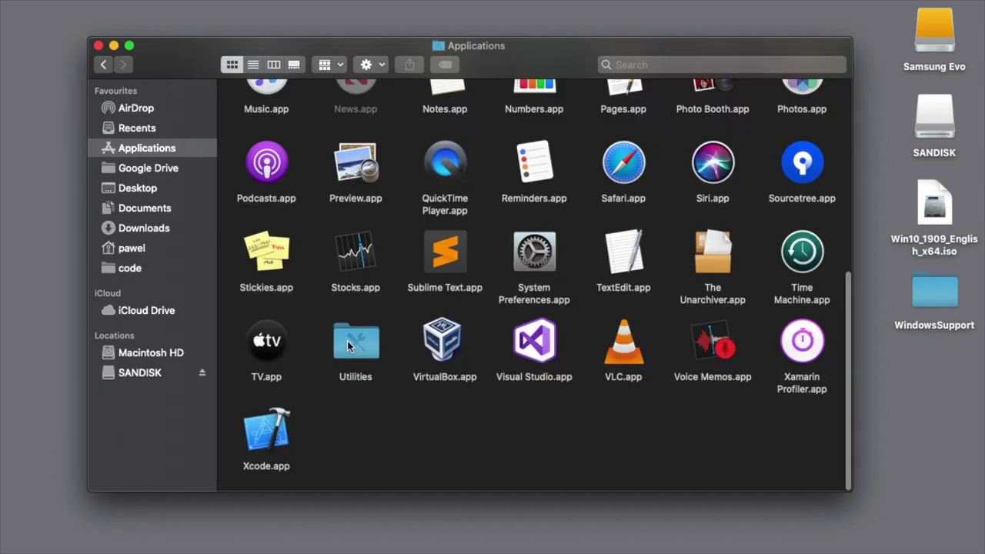
double_click(347, 341)
double_click(615, 121)
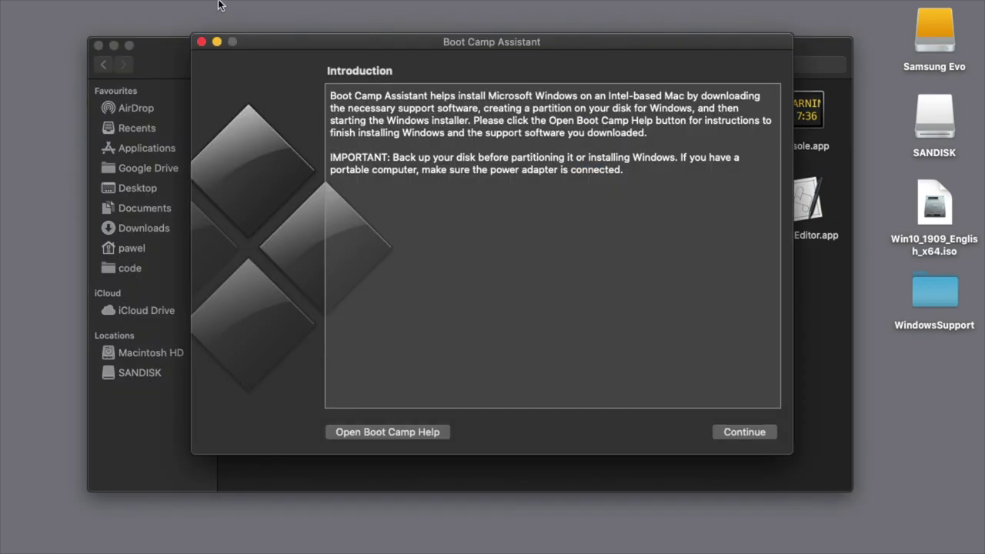
Download the Windows support software as WindowsSupport, choosing Desktop as the save location
left_click(215, 9)
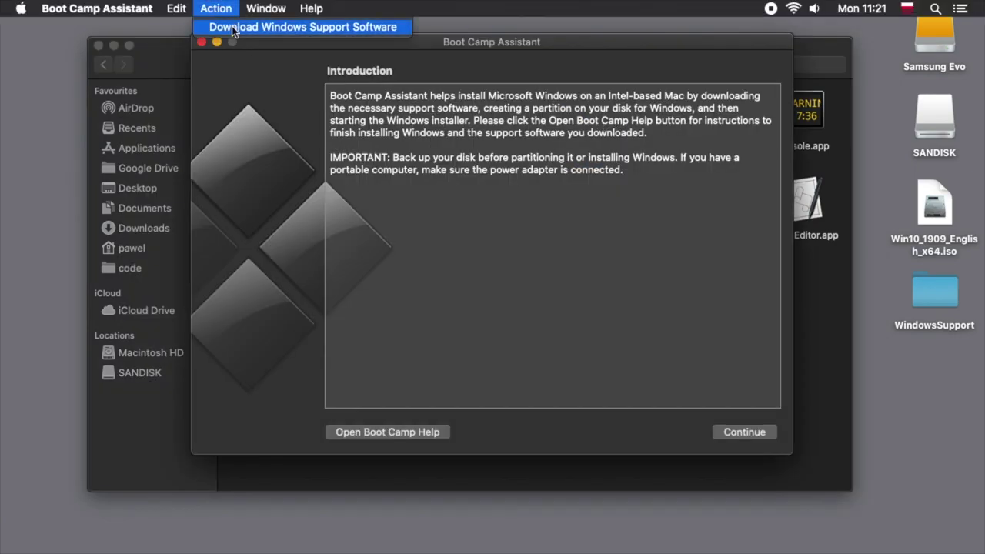
left_click(231, 26)
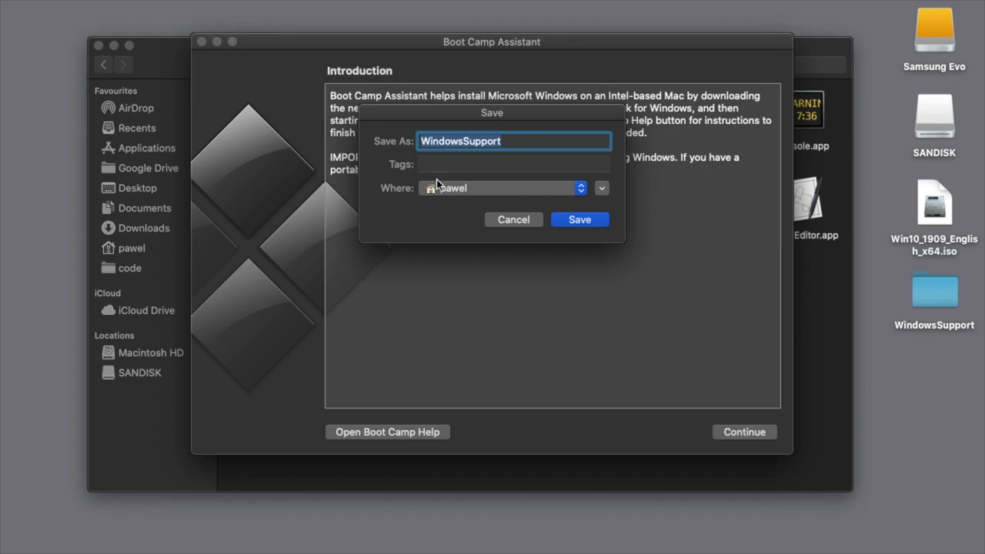
left_click(436, 185)
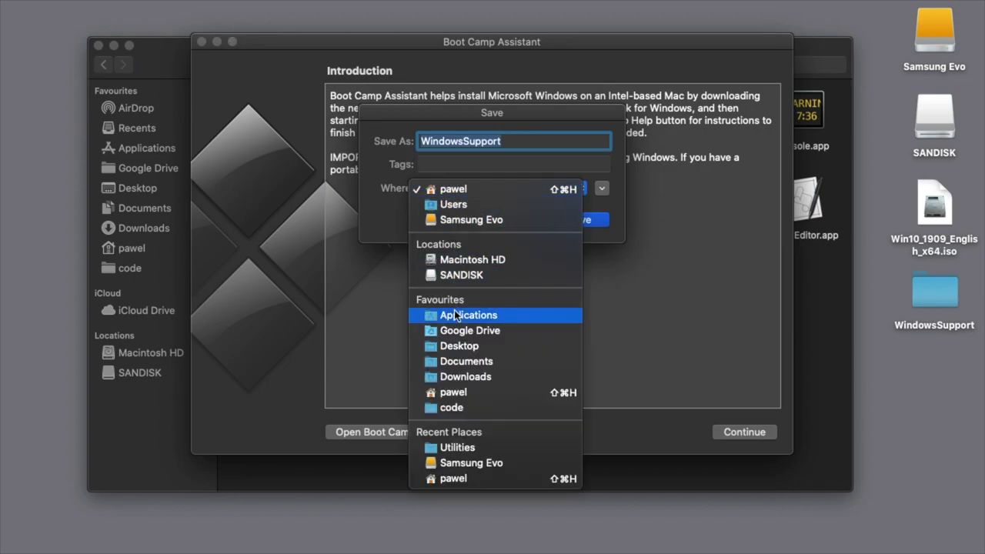
left_click(456, 346)
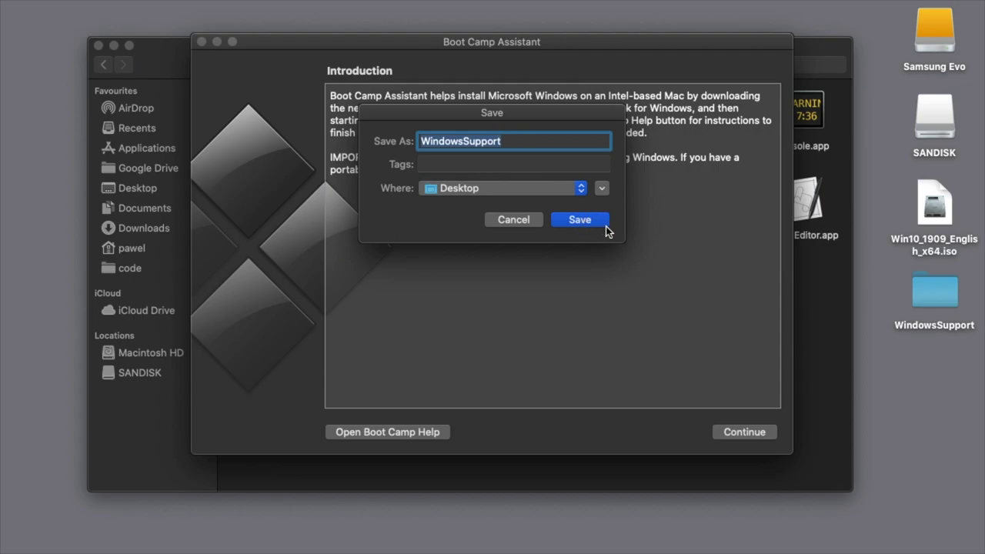
left_click(950, 299)
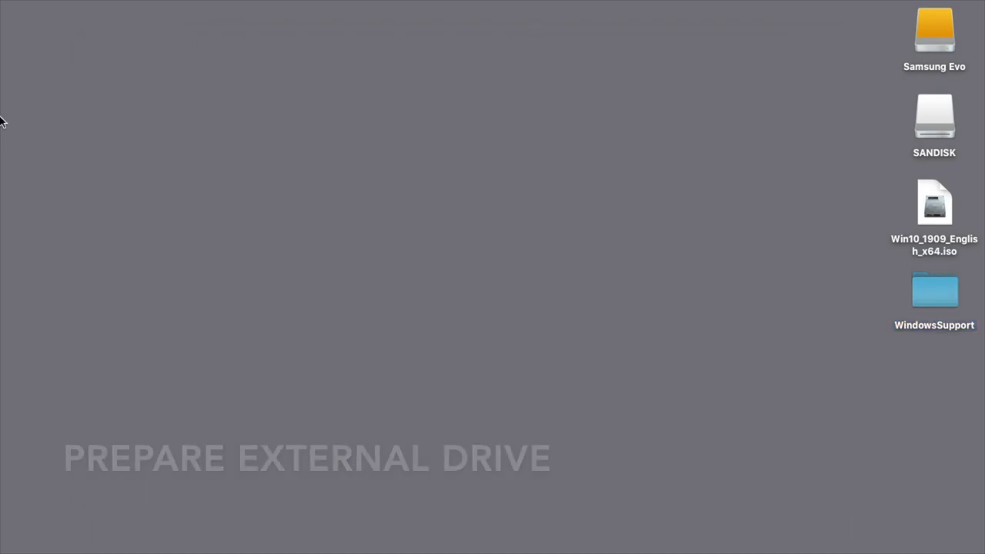
Open Disk Utility from the Utilities folder inside Applications
mouse_move(11, 100)
left_click(18, 69)
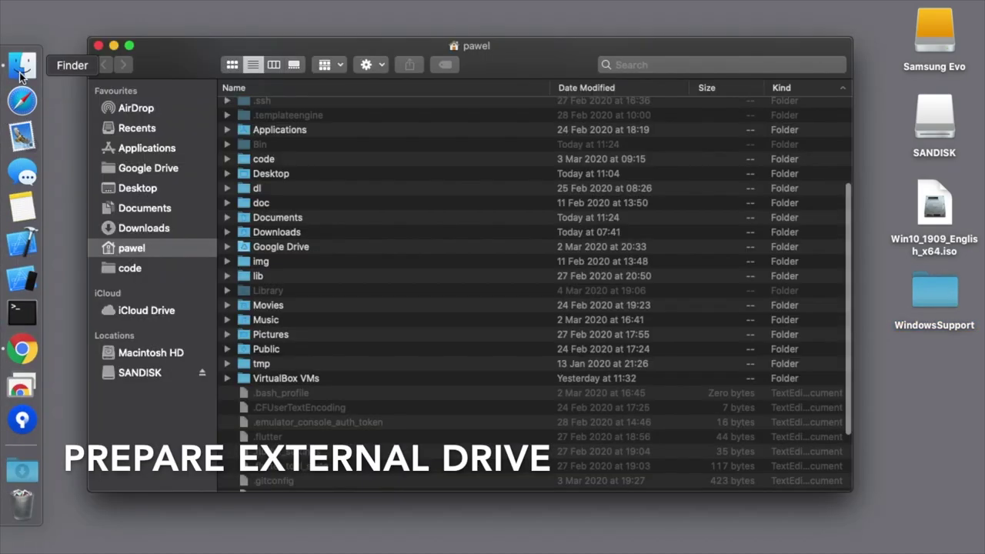
left_click(135, 149)
double_click(355, 339)
double_click(354, 213)
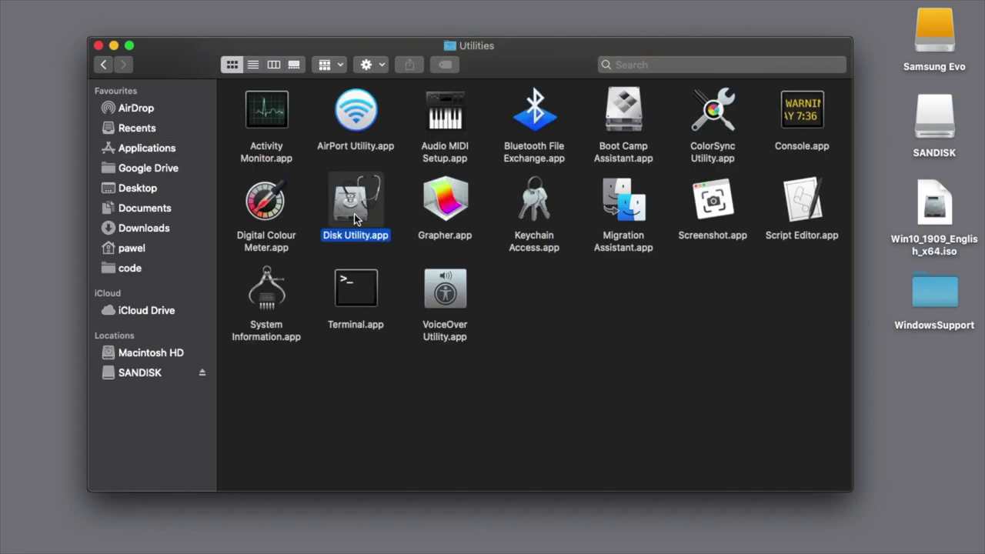
Set the device list to show all devices and select the SanDisk Ultra Fit Media drive
left_click(188, 74)
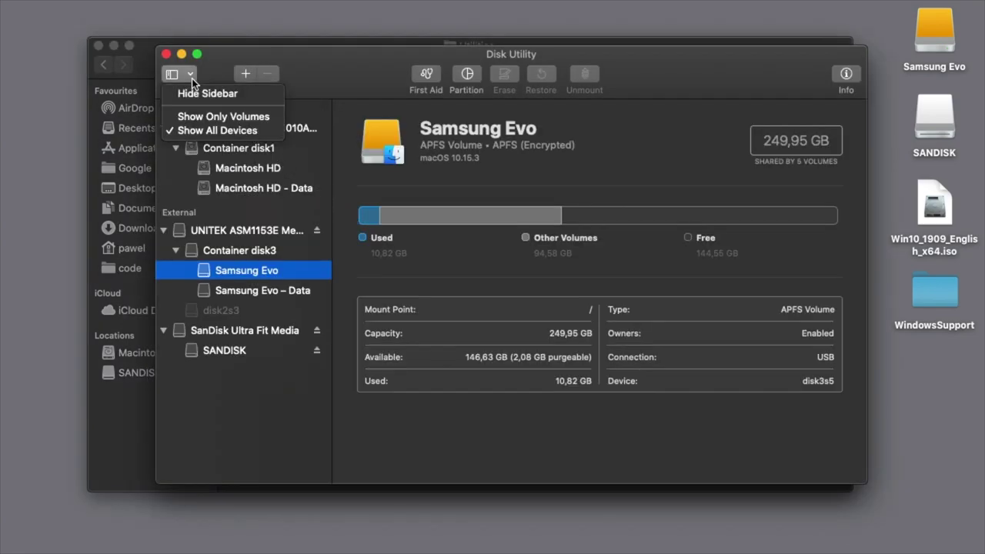
left_click(205, 130)
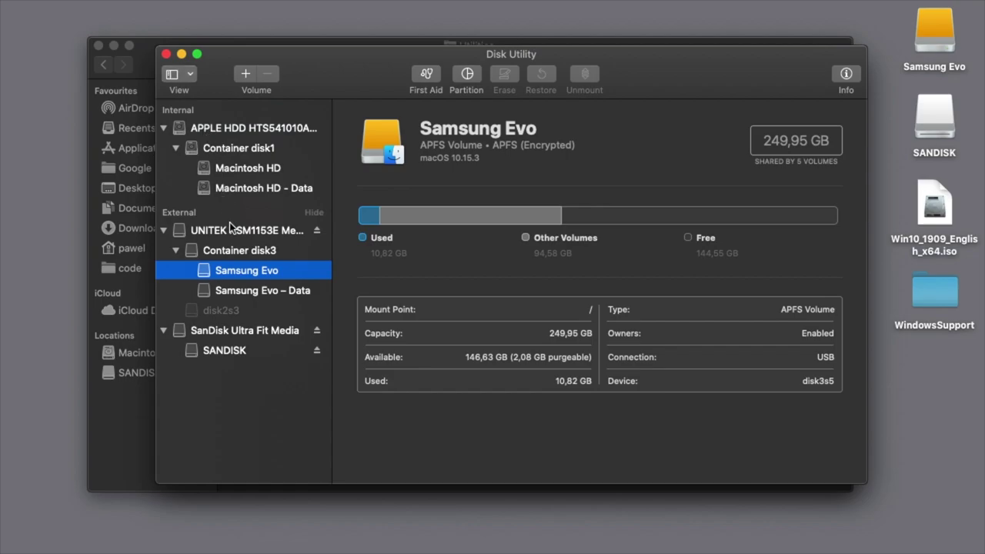
left_click(250, 331)
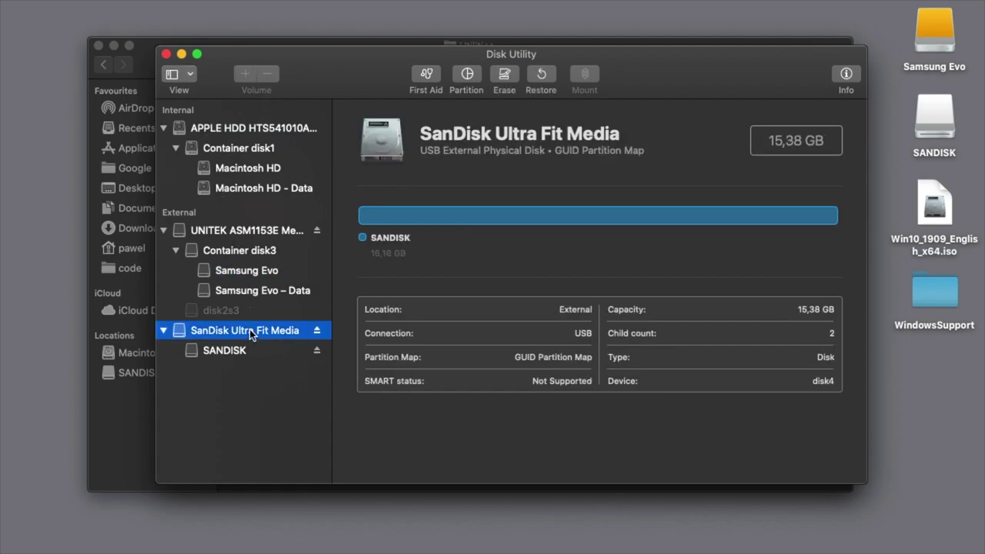
Erase the SanDisk Ultra Fit Media drive with the name SANDISK, MS-DOS (FAT) format and GUID Partition Map scheme
left_click(510, 82)
type("SANDISK")
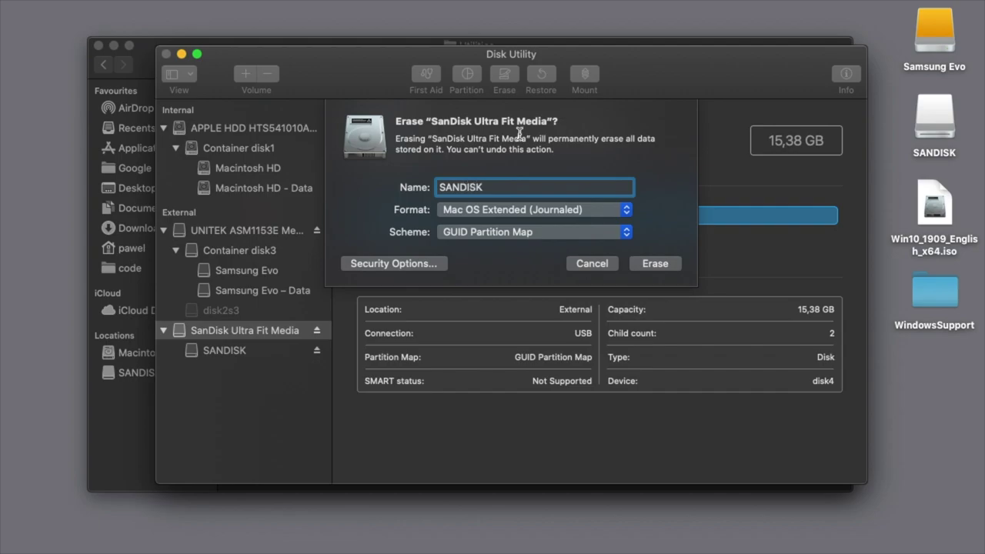
left_click(622, 208)
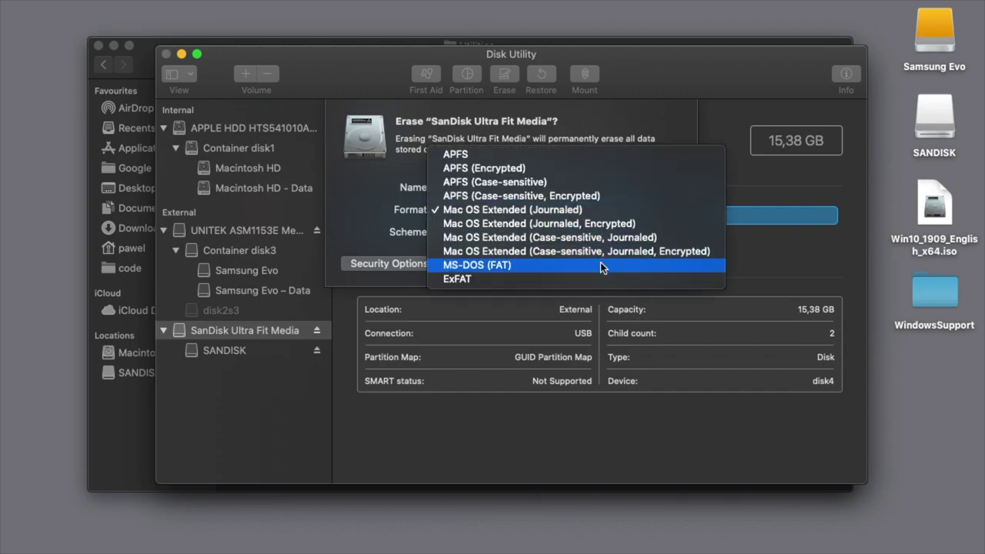
left_click(600, 263)
left_click(621, 236)
left_click(613, 235)
left_click(656, 266)
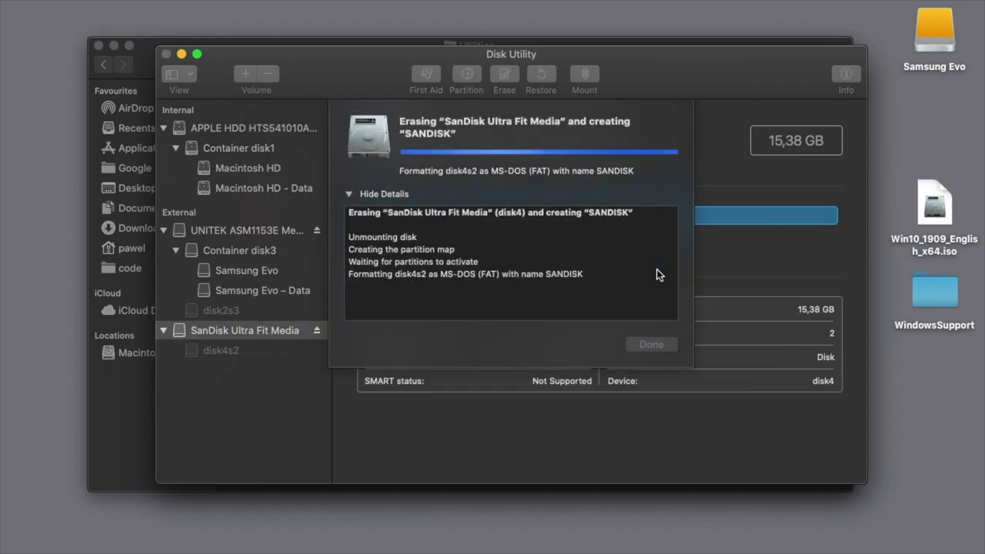
left_click(656, 343)
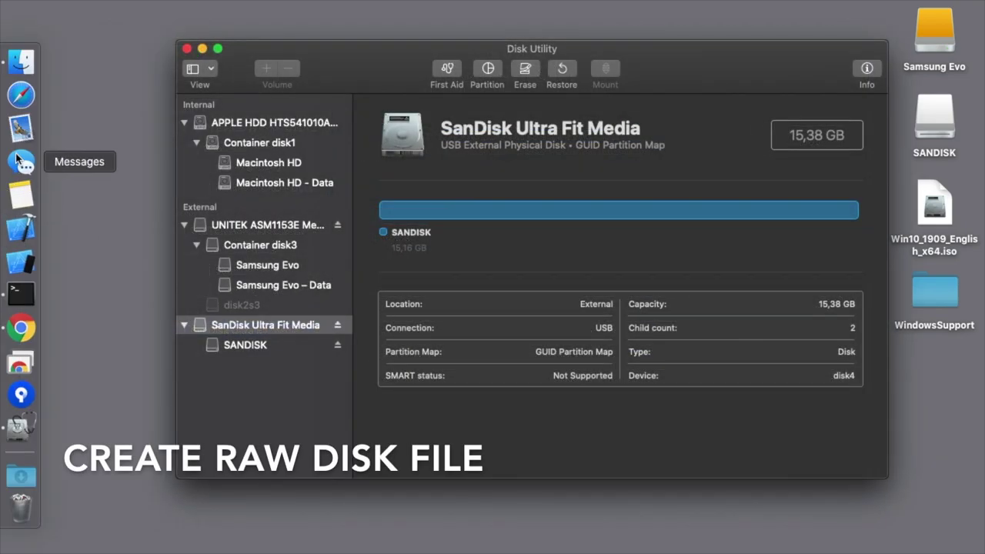
Open Terminal from the Utilities folder inside Applications
left_click(20, 61)
left_click(129, 150)
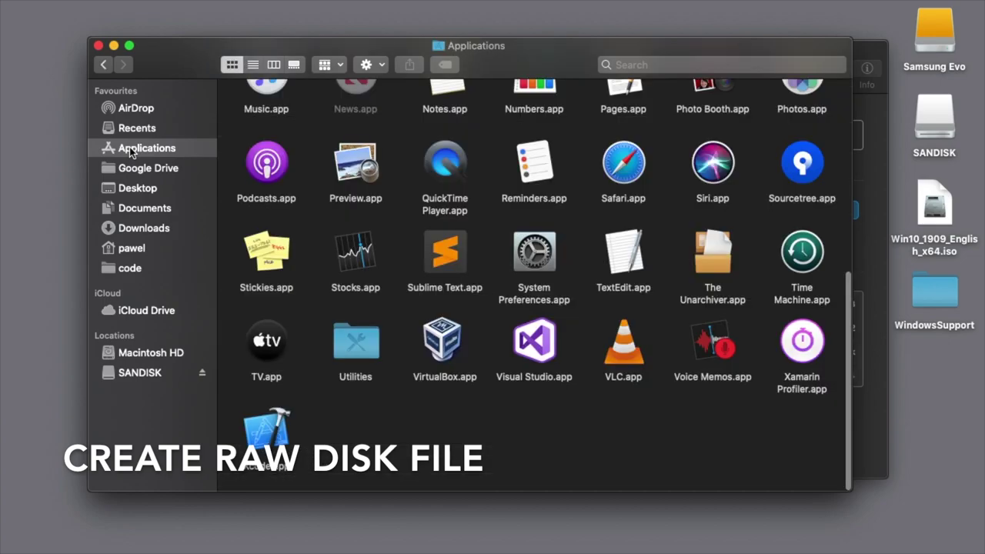
double_click(354, 348)
double_click(342, 290)
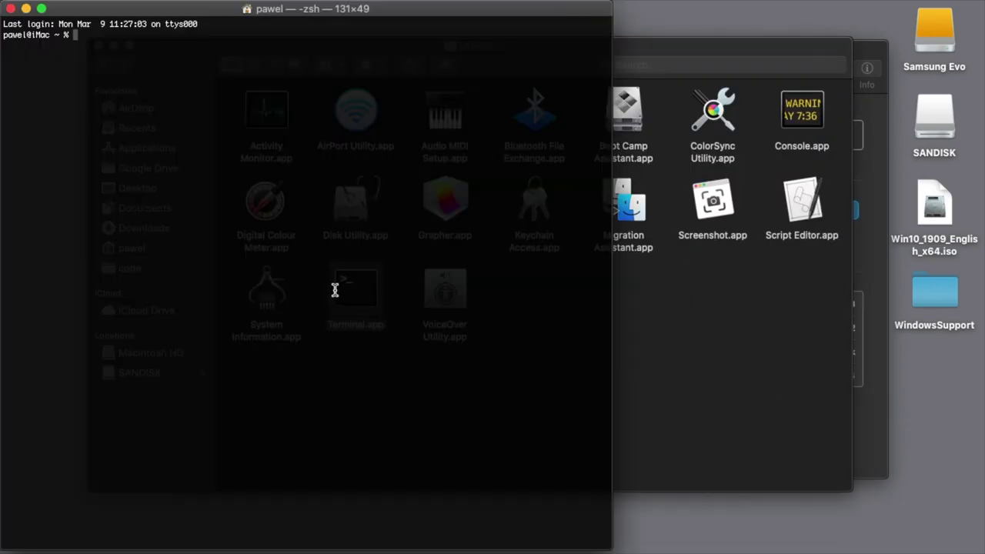
Write the command sudo VBoxManage internalcommands createrawvmdk -filename bootcamp.vmdk -rawdisk /dev/disk4 at the prompt without running it
type("sudo VBoxManage internalcommands createrawvmdk -filename bootcamp.vmdk -rawdisk /dev/disk4")
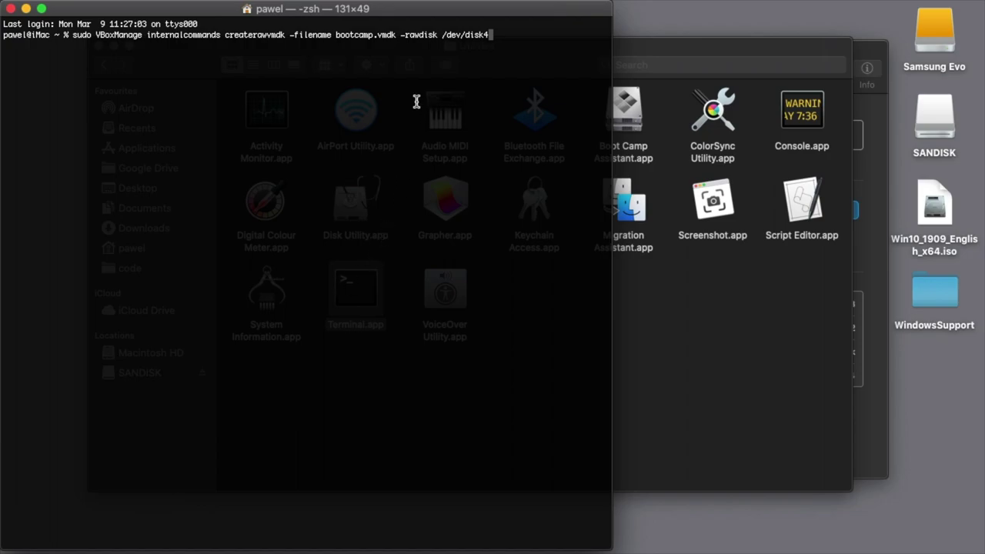
left_click_drag(440, 34, 487, 37)
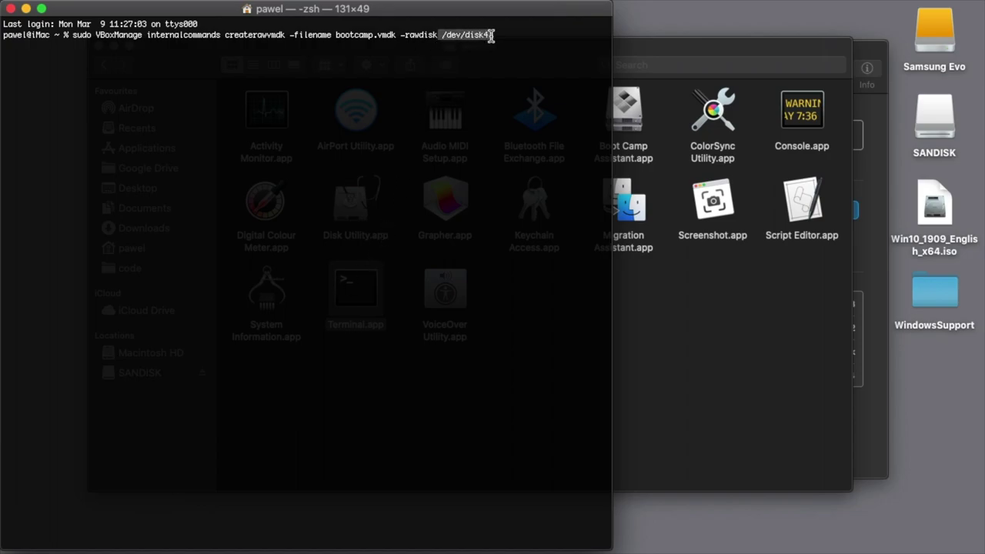
left_click(508, 41)
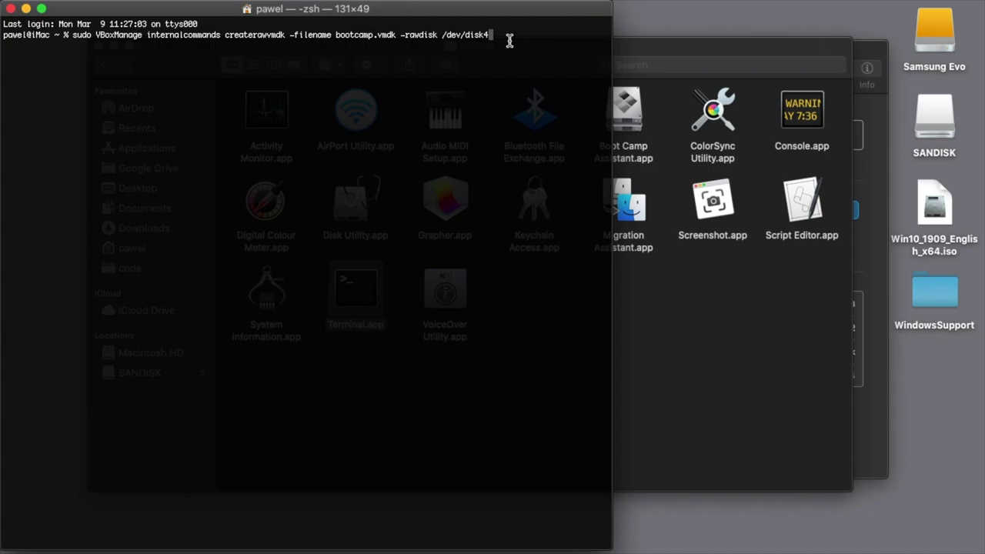
Switch to Disk Utility, check the device identifier of SanDisk Ultra Fit Media and unmount its SANDISK volume
key("super+Tab")
key("super+Tab")
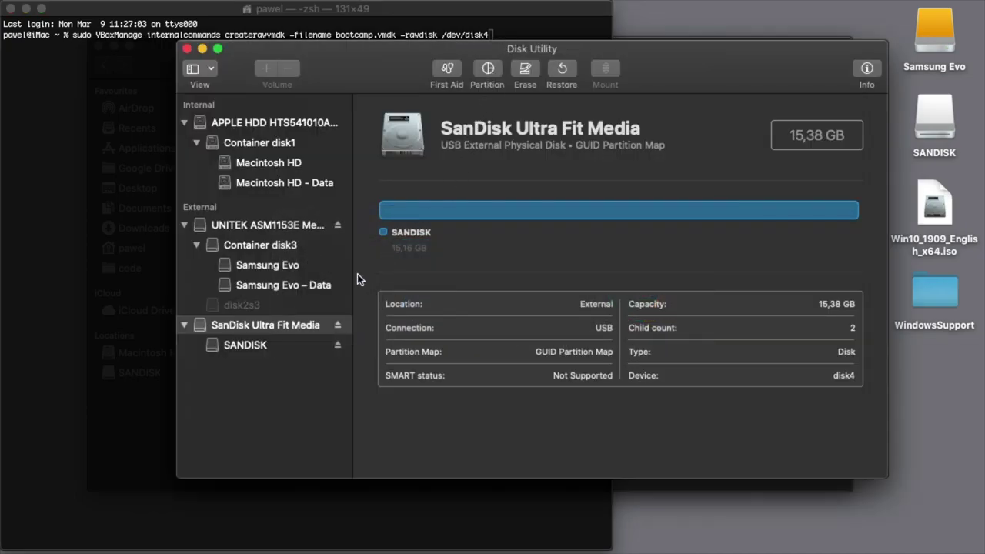
left_click(299, 330)
left_click_drag(833, 377, 864, 376)
left_click(338, 345)
Return to Terminal and run the prepared VBoxManage command, entering the account password to create bootcamp.vmdk
left_click(129, 225)
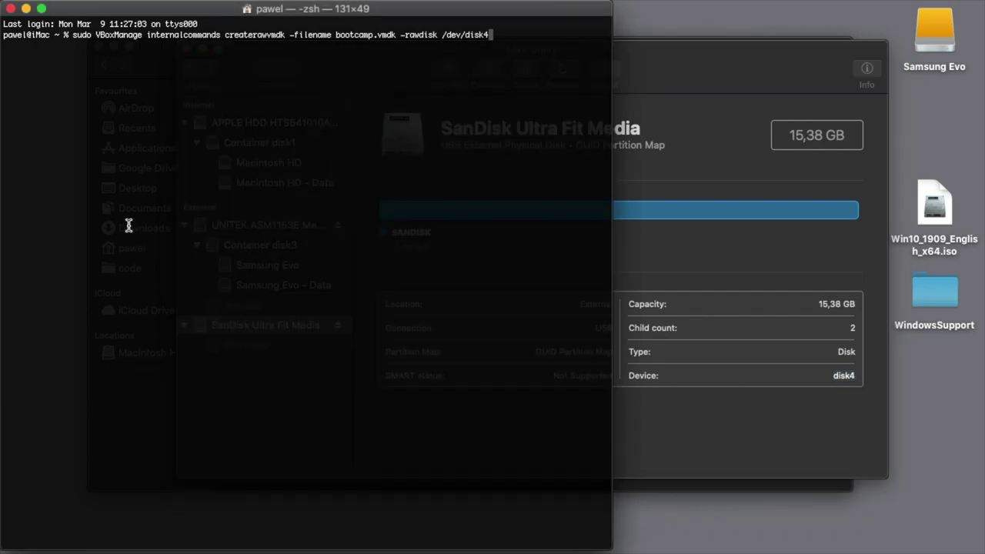
key("Return")
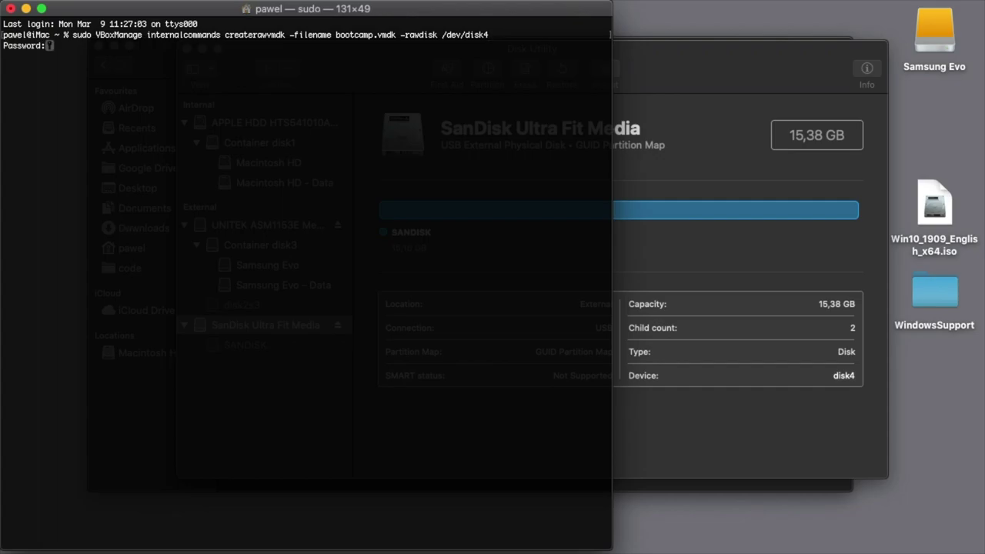
key("Return")
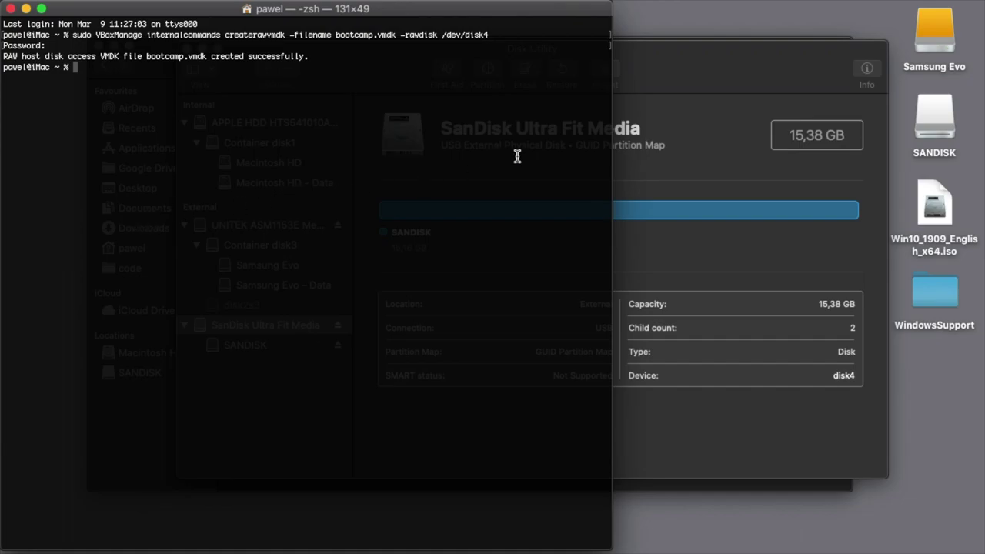
Switch to Disk Utility and unmount the SANDISK volume again
left_click(686, 74)
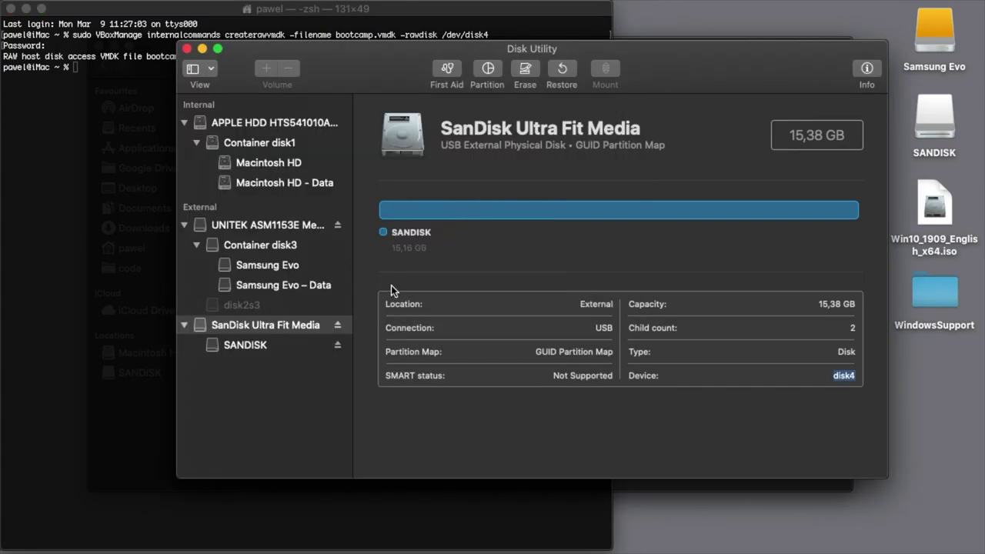
left_click(338, 346)
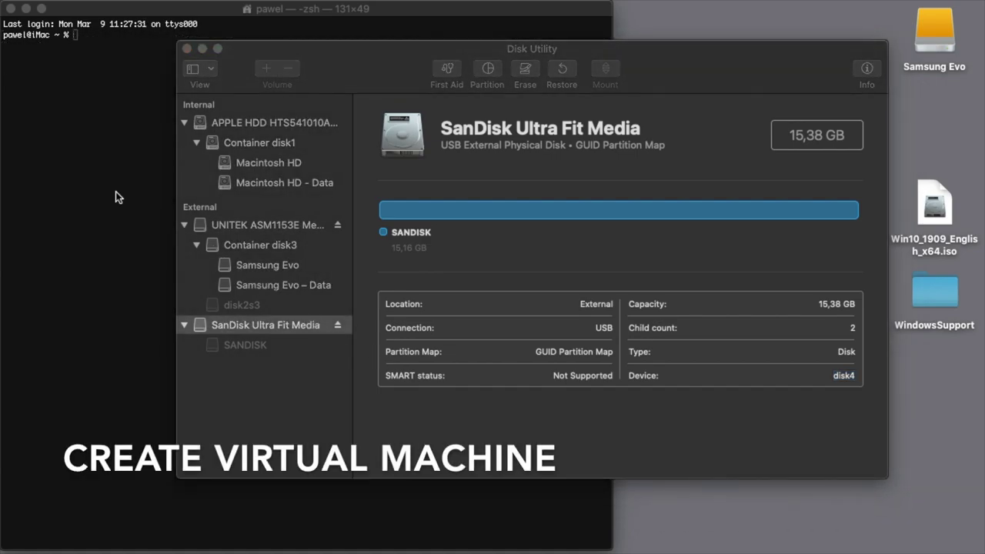
Launch VirtualBox from Terminal with sudo /Applications/VirtualBox.app/Contents/MacOS/VirtualBox and enter the account password
left_click(112, 186)
type("sudo /Applications/VirtualBox.app/Contents/MacOS/VirtualBox")
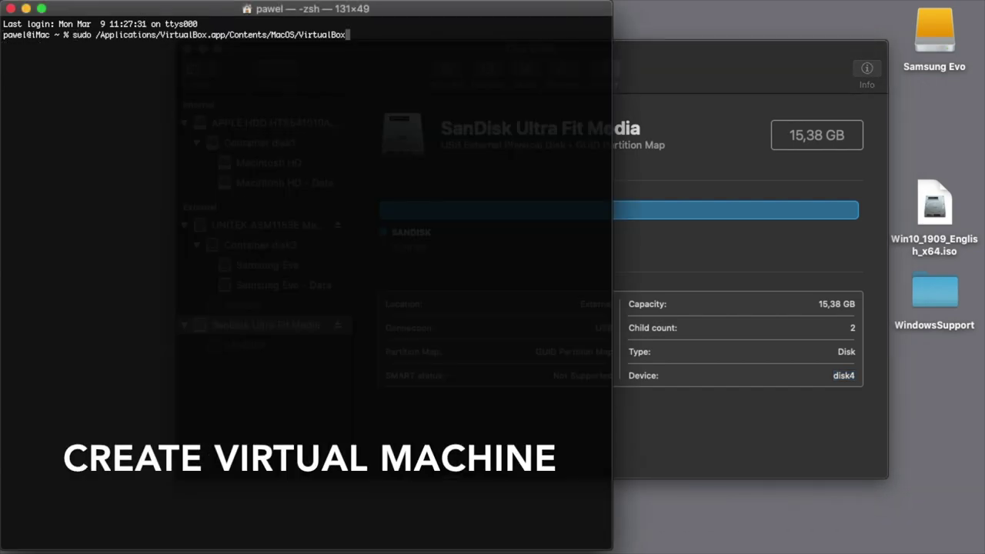
key("Return")
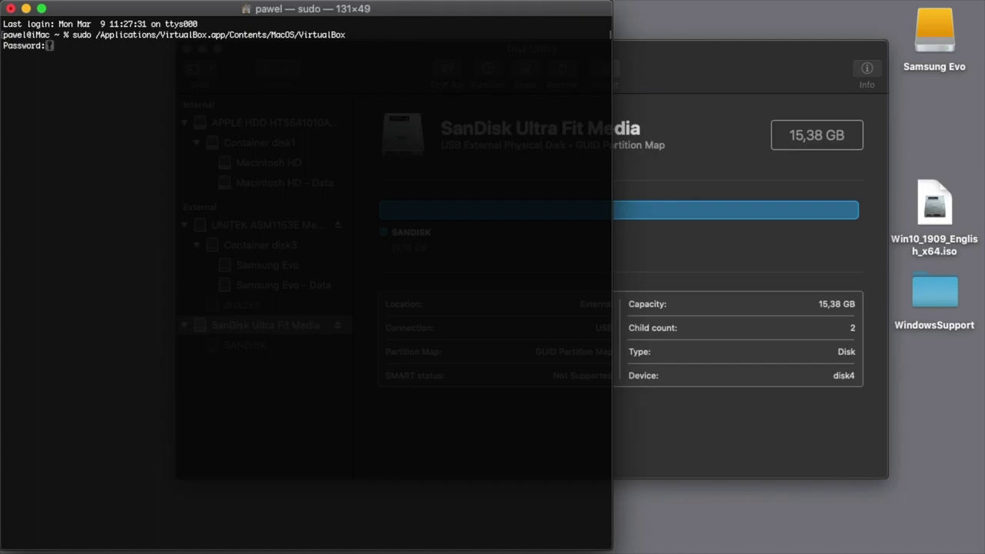
key("Return")
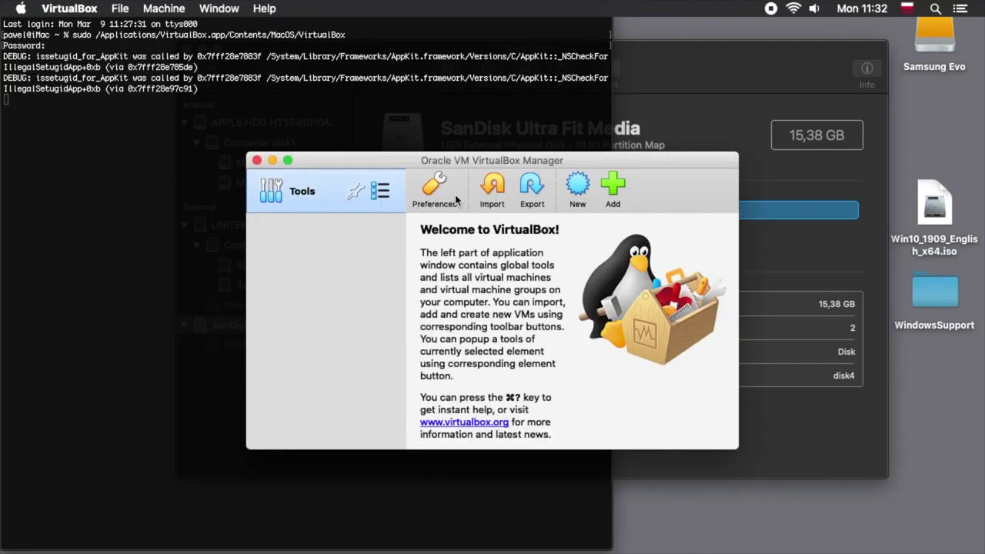
Start a new virtual machine named windows_10_x64 and set its machine folder to VirtualBox VMs in the user's home folder
left_click(578, 188)
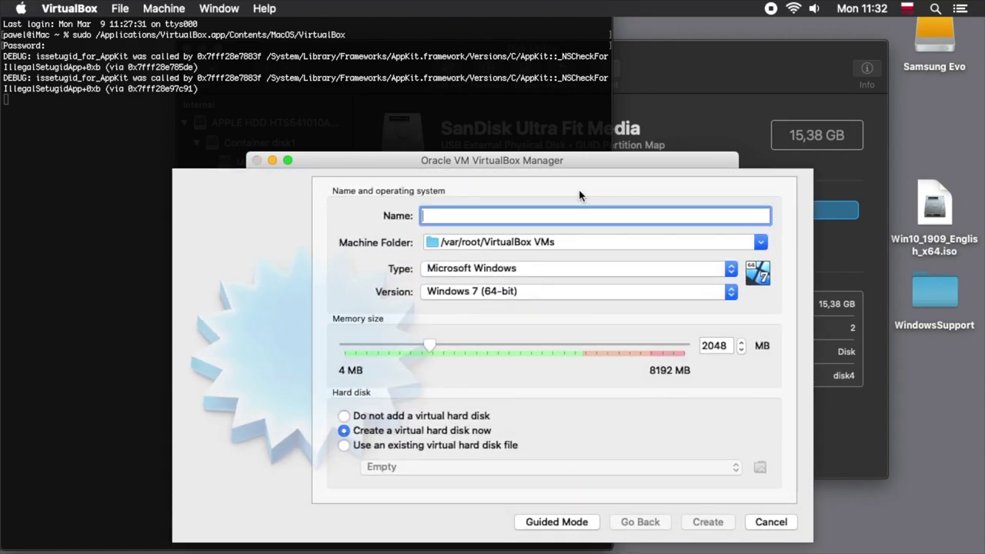
type("windows_10_x64")
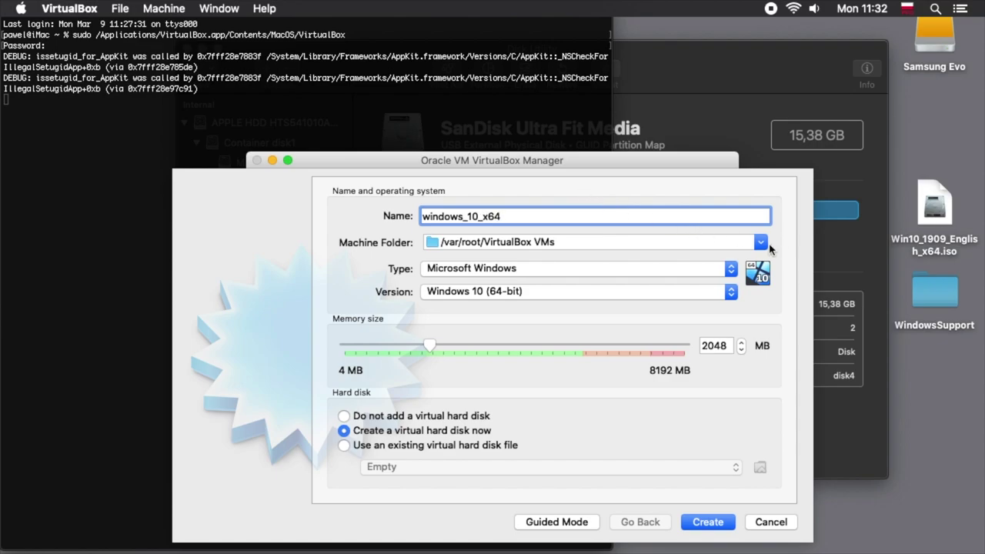
left_click(761, 243)
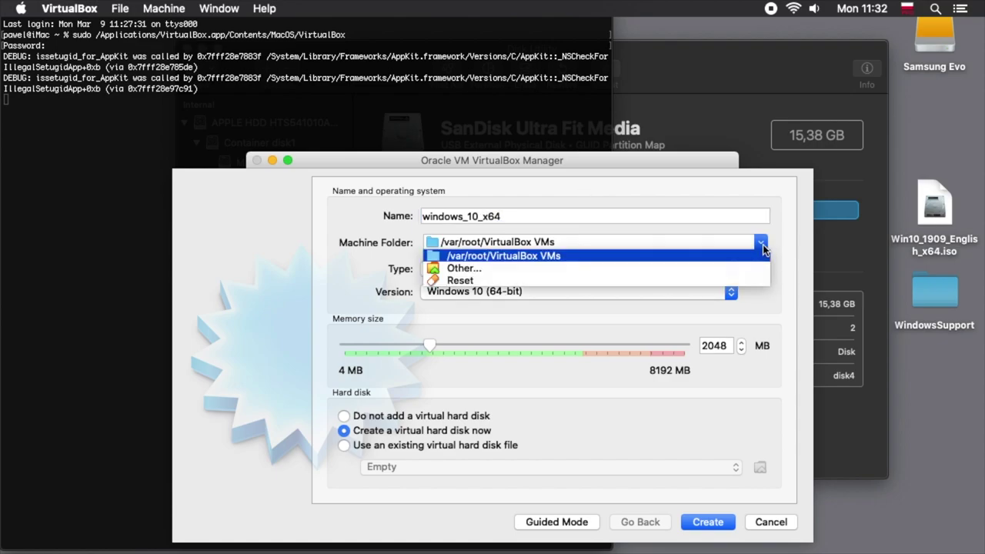
left_click(463, 268)
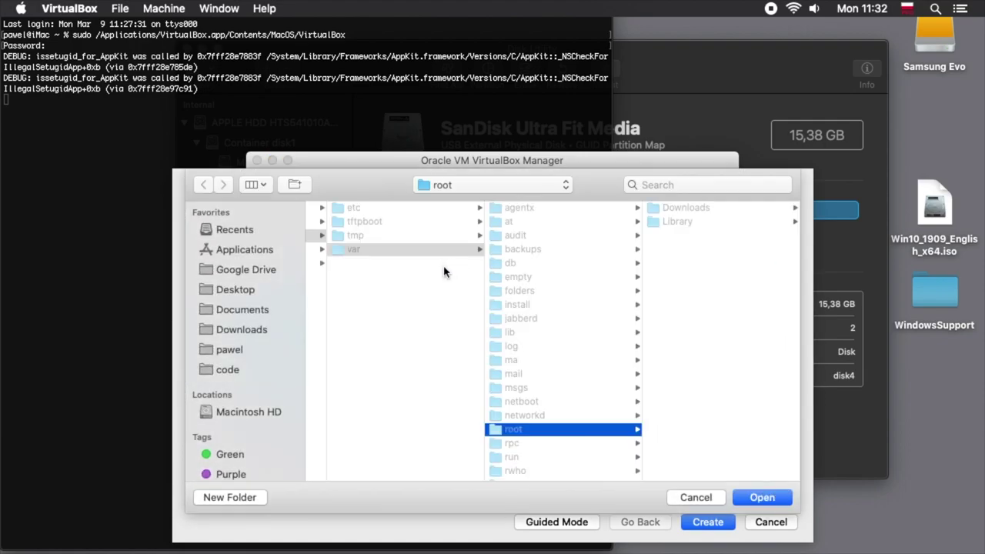
left_click(235, 350)
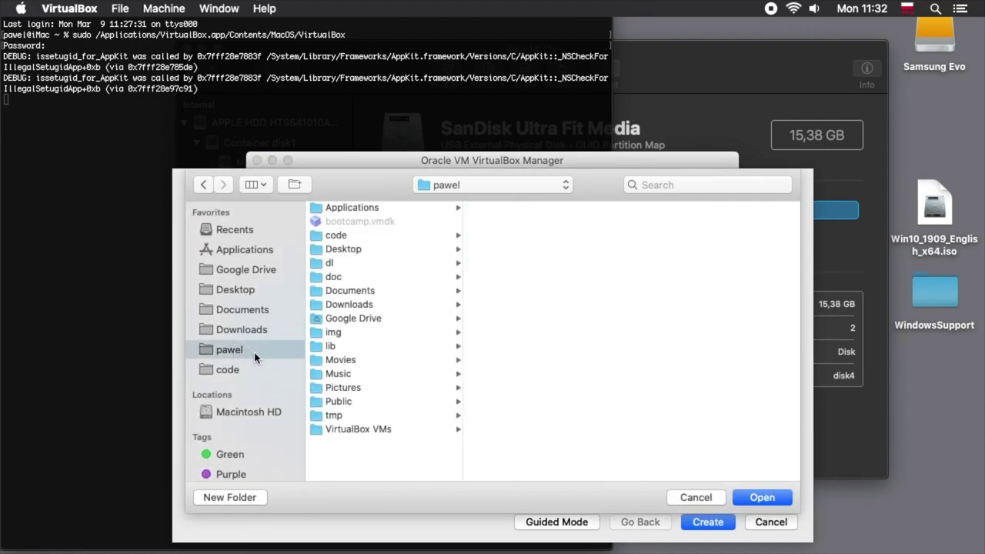
left_click(354, 429)
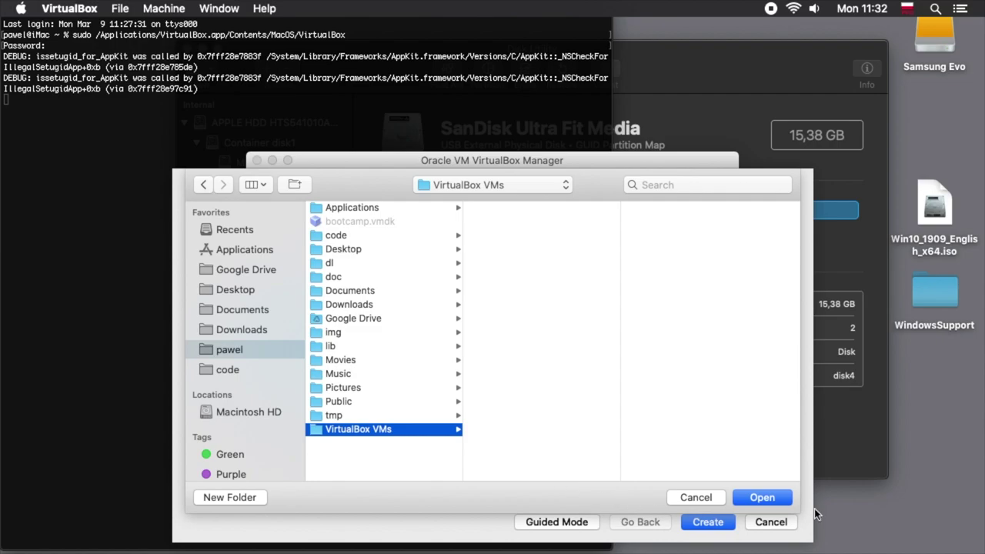
left_click(761, 498)
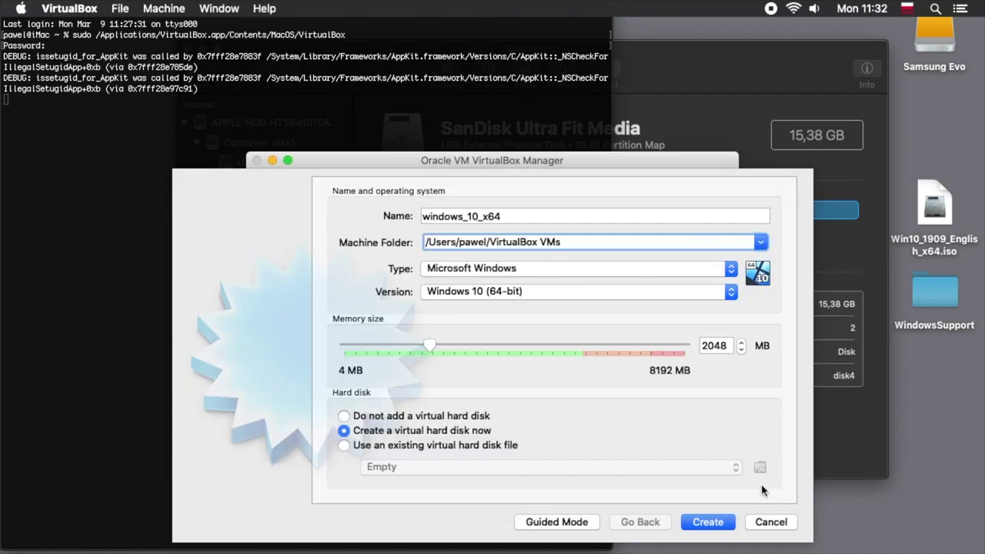
Assign the existing virtual hard disk file bootcamp.vmdk from the home folder and create the virtual machine
left_click(399, 444)
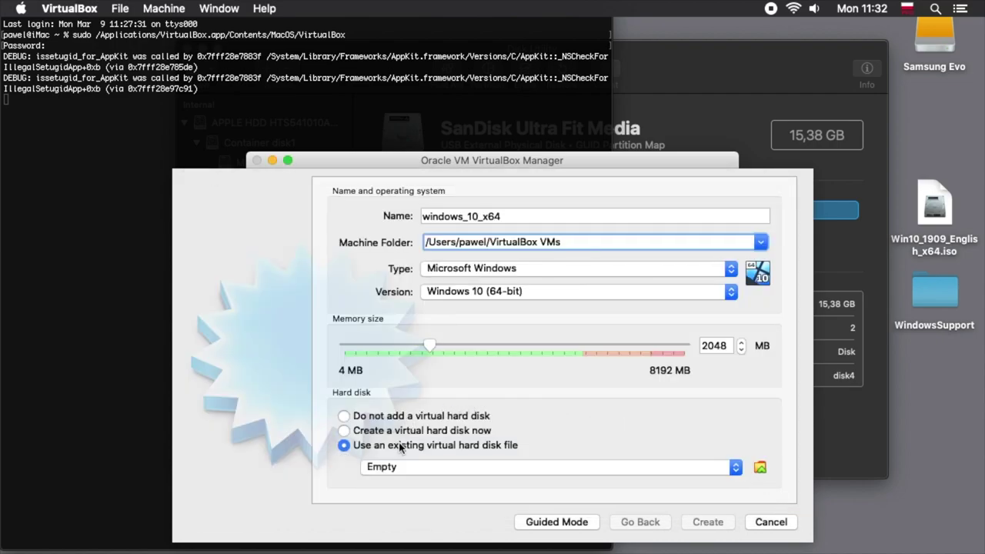
left_click(760, 468)
left_click(352, 199)
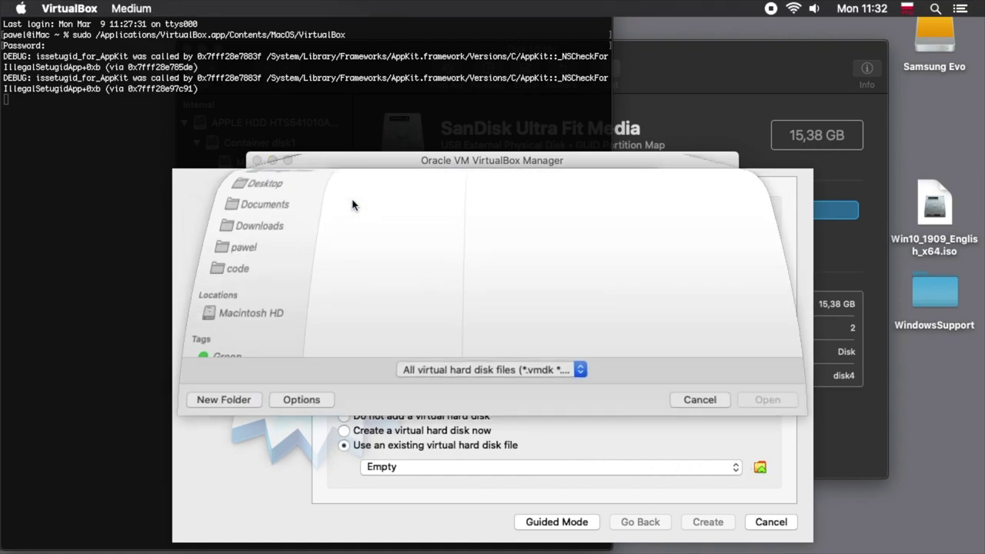
left_click(240, 350)
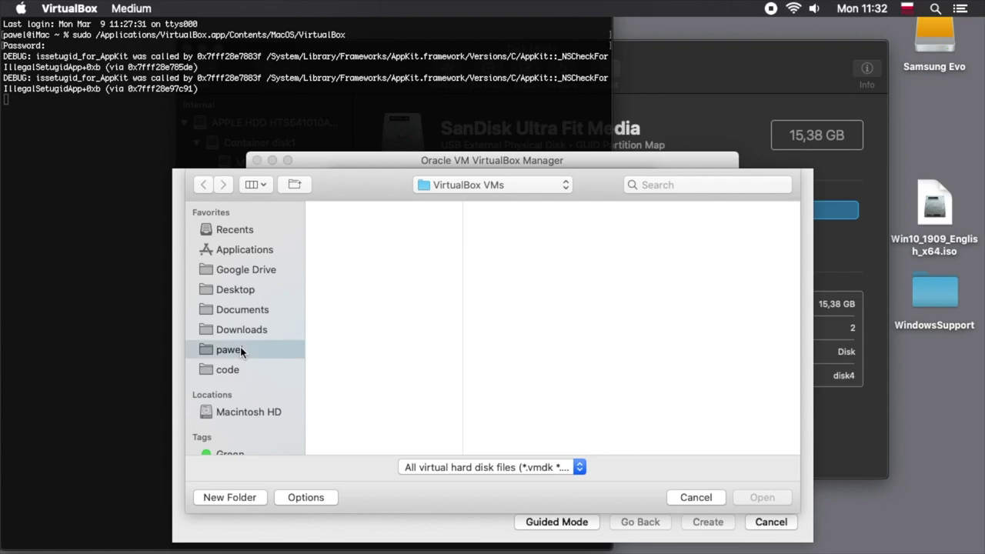
left_click(368, 225)
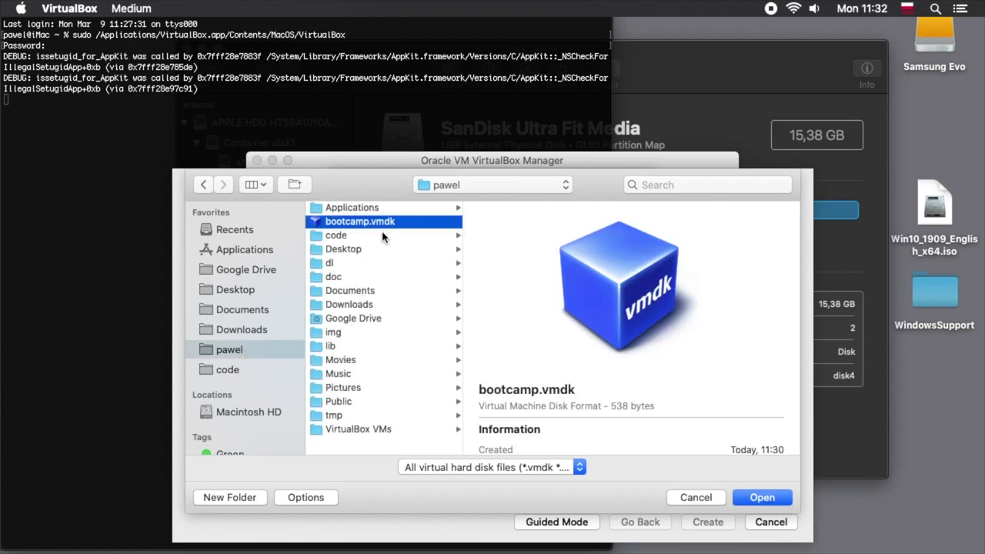
left_click(750, 497)
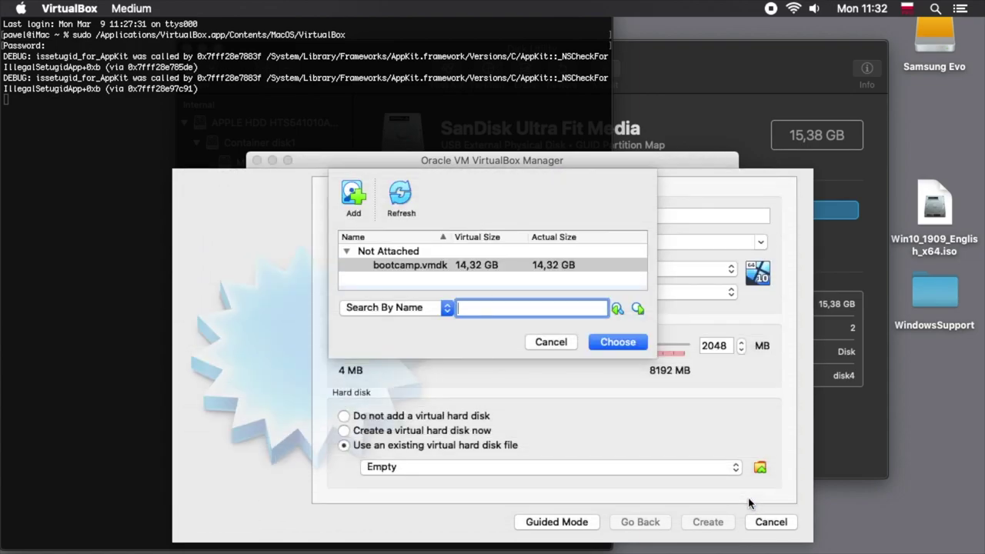
left_click(618, 341)
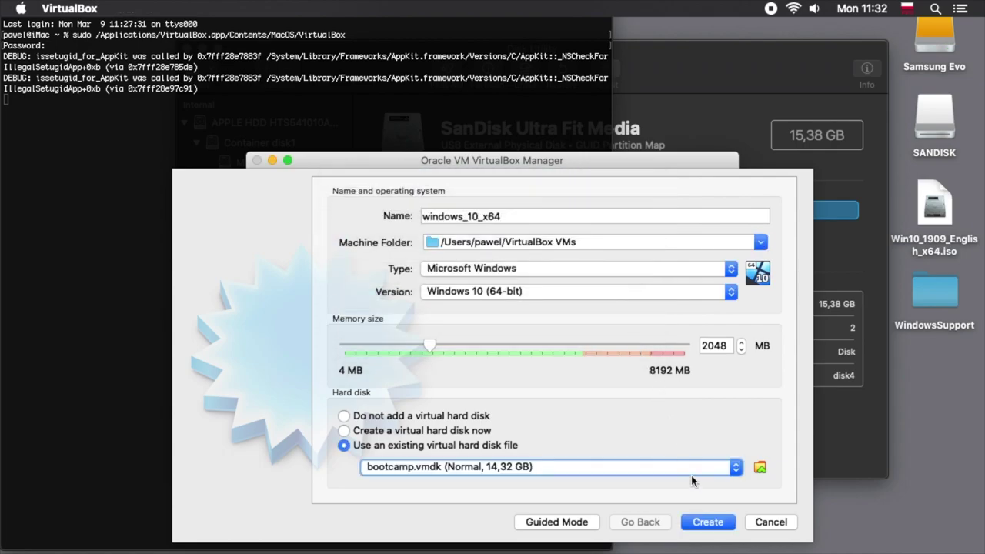
left_click(702, 521)
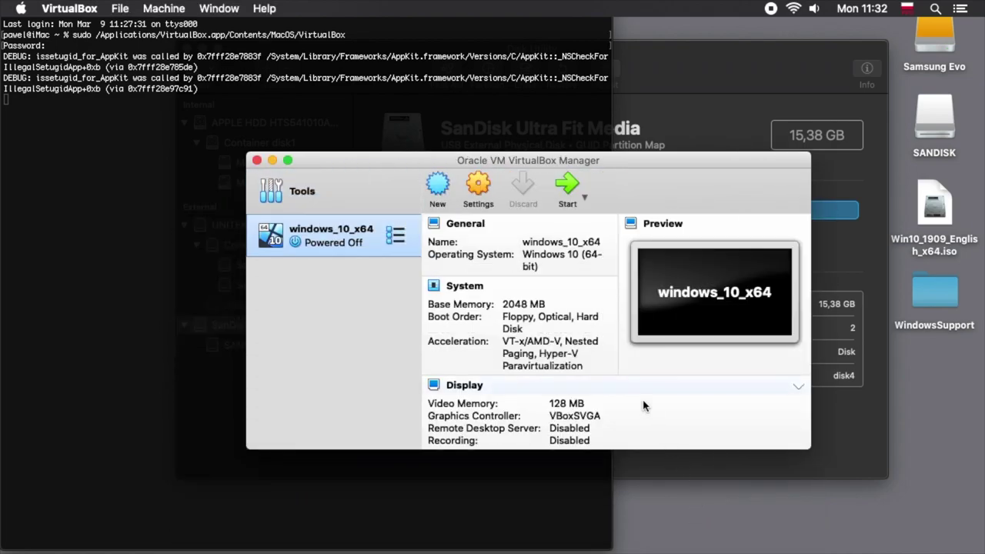
Enable EFI for the windows_10_x64 machine and load Win10_1909_English_x64.iso from the Desktop into its empty optical drive
left_click(478, 185)
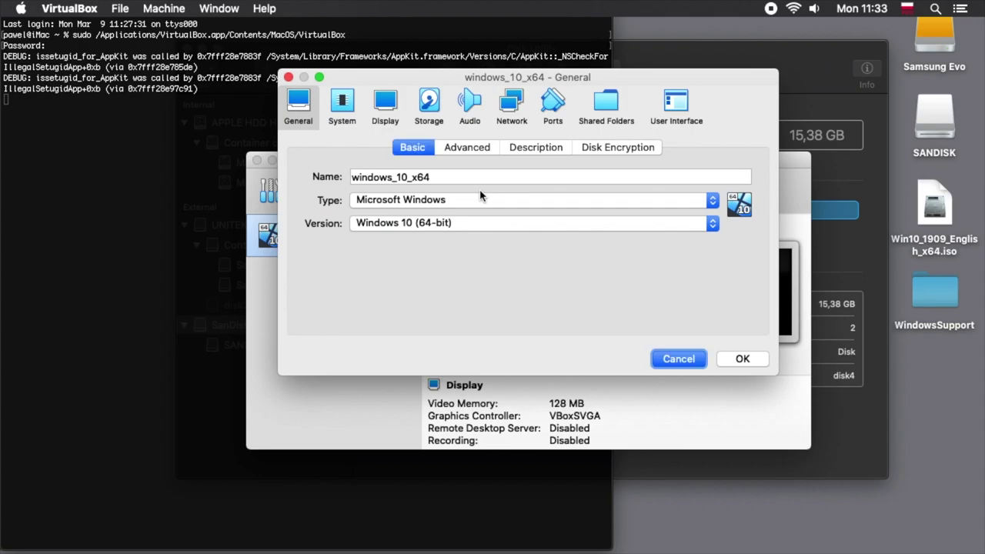
left_click(342, 108)
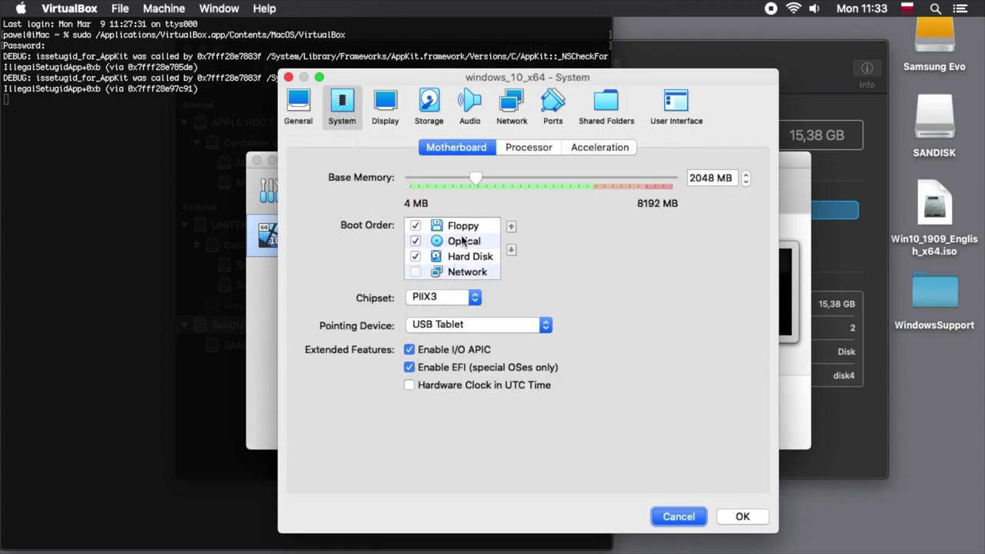
left_click(429, 108)
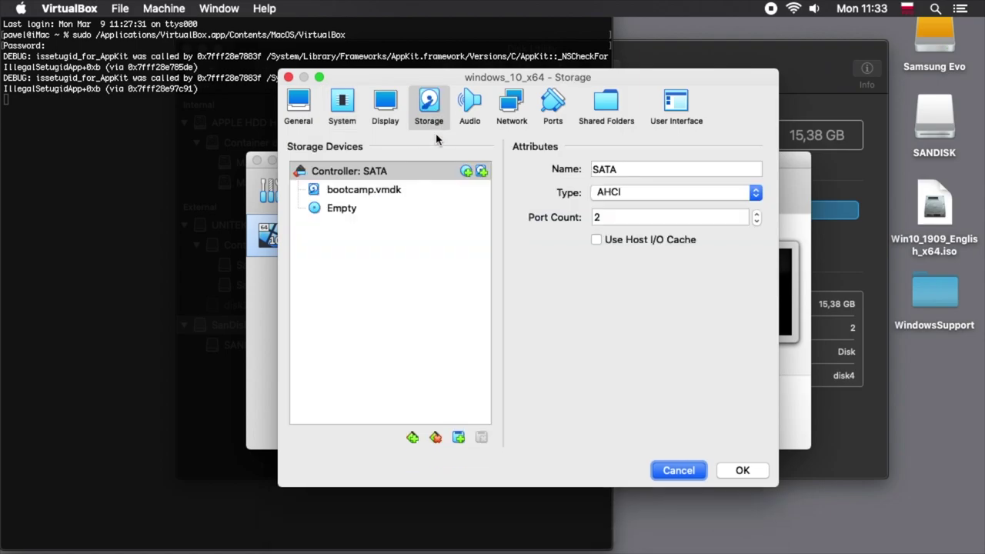
left_click(361, 210)
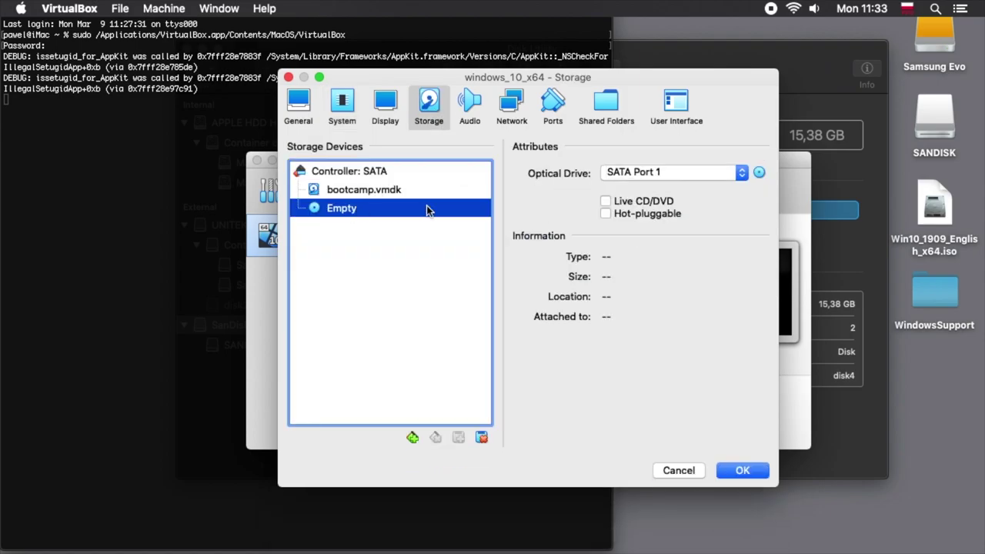
left_click(760, 174)
left_click(774, 207)
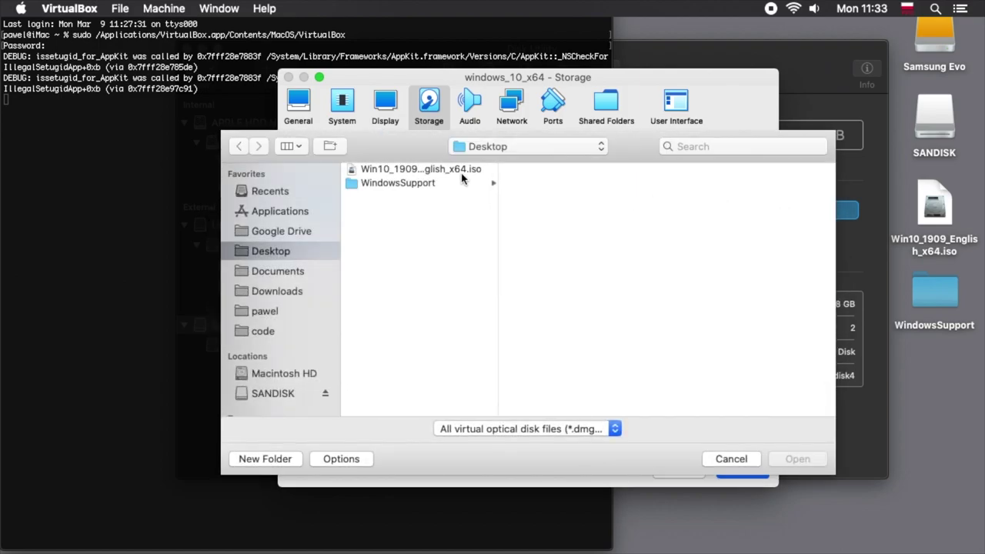
left_click(460, 170)
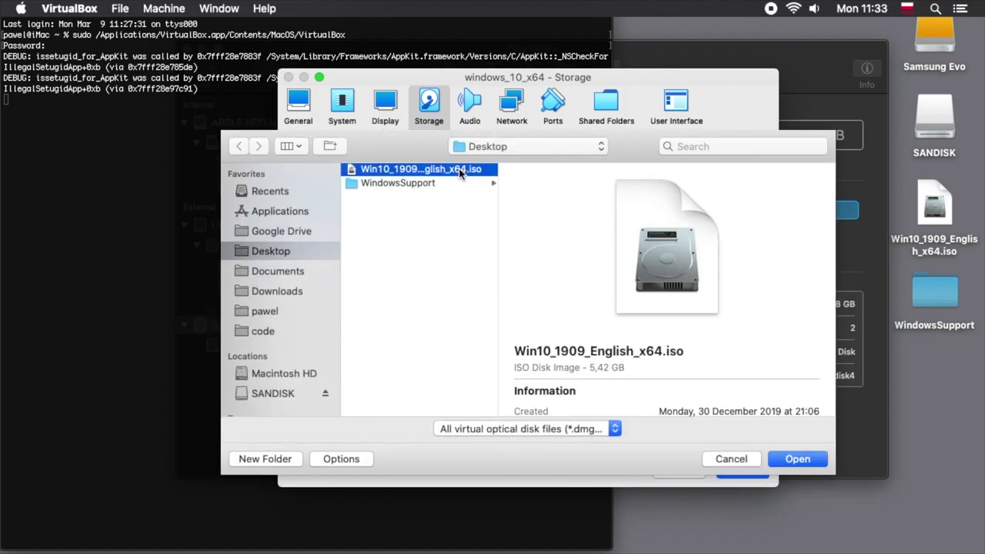
left_click(789, 461)
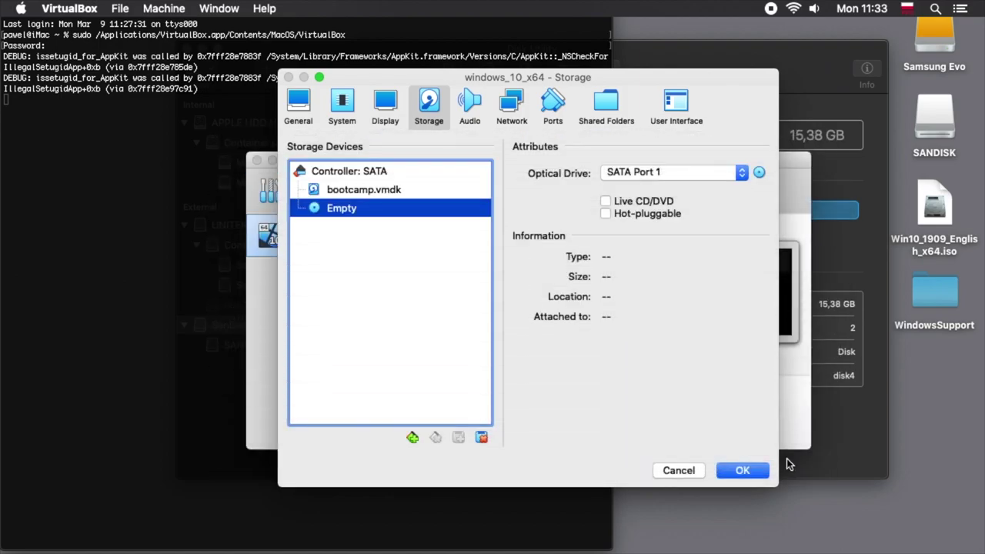
left_click(743, 471)
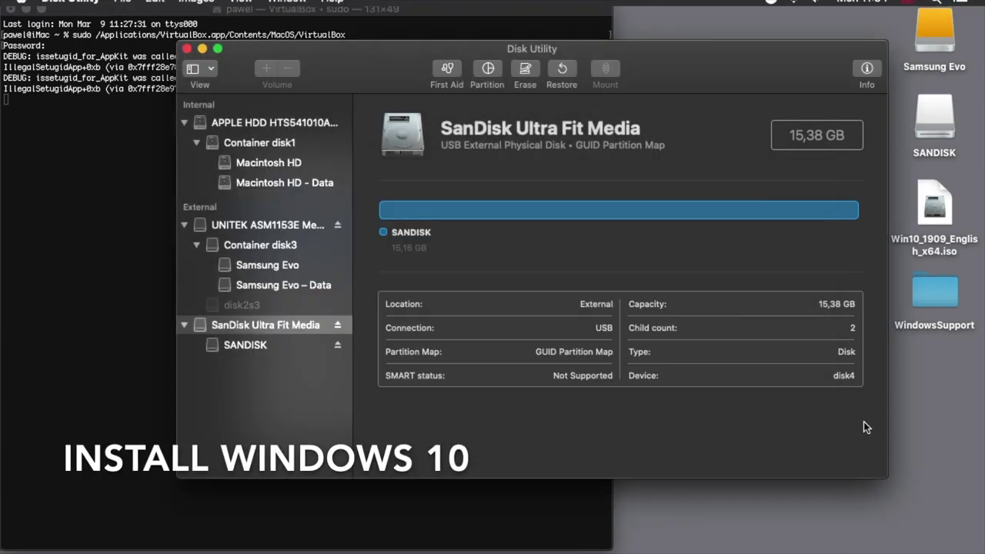
Unmount the SANDISK volume in Disk Utility, then switch to VirtualBox and start the windows_10_x64 machine
left_click(257, 345)
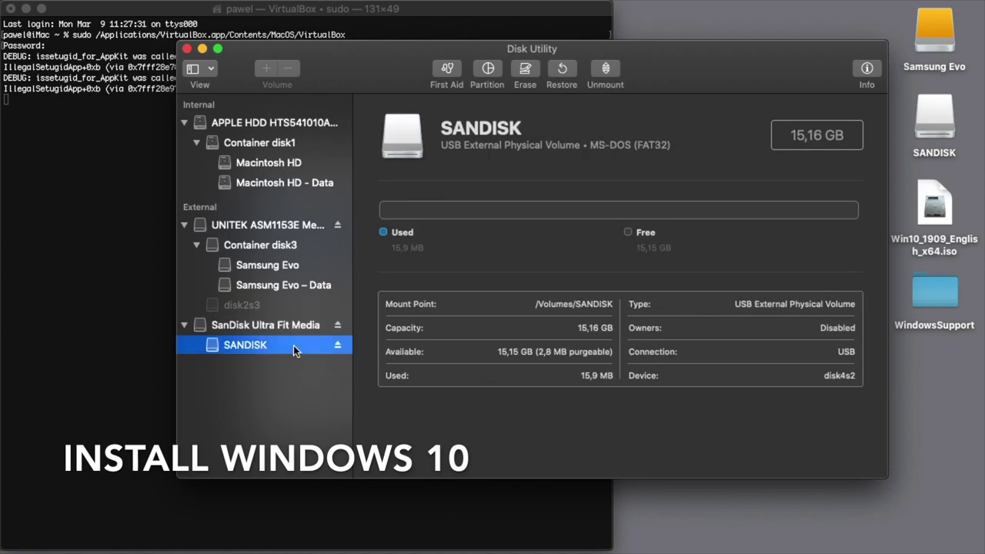
left_click(337, 346)
key("super+Tab")
key("super+Tab")
key("super+shift+Tab")
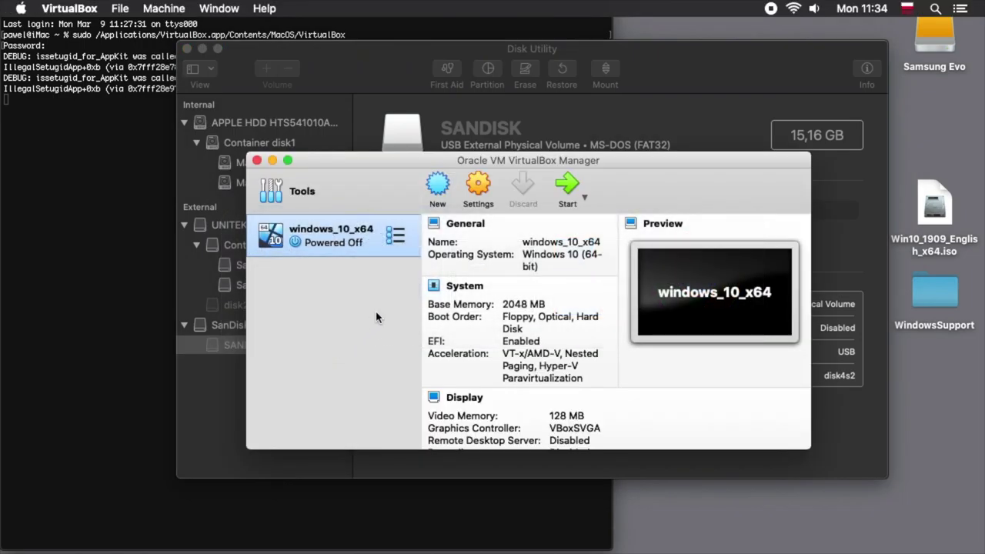
left_click(566, 189)
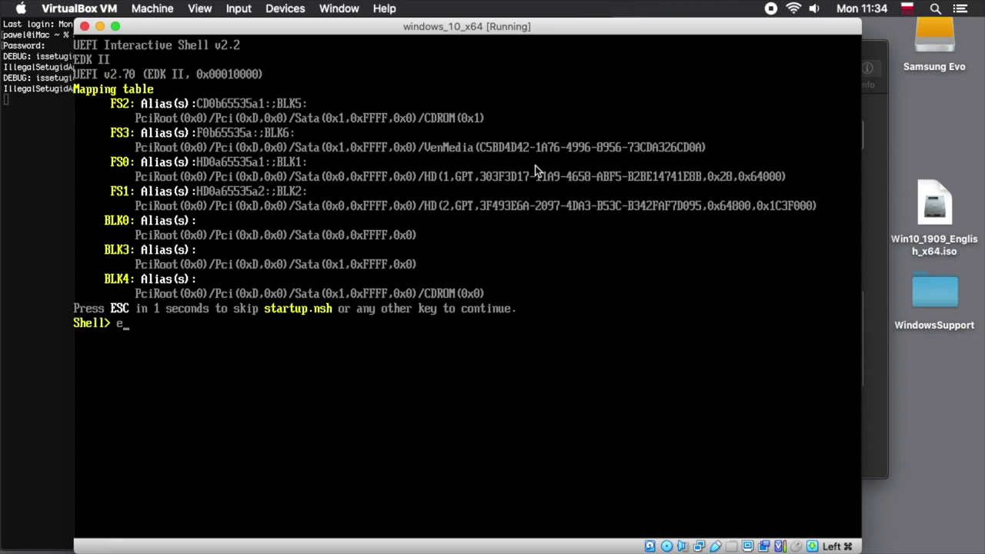
Leave the UEFI shell and boot the machine into Windows Setup from the UEFI VBOX CD-ROM entry of the Boot Manager
key("Return")
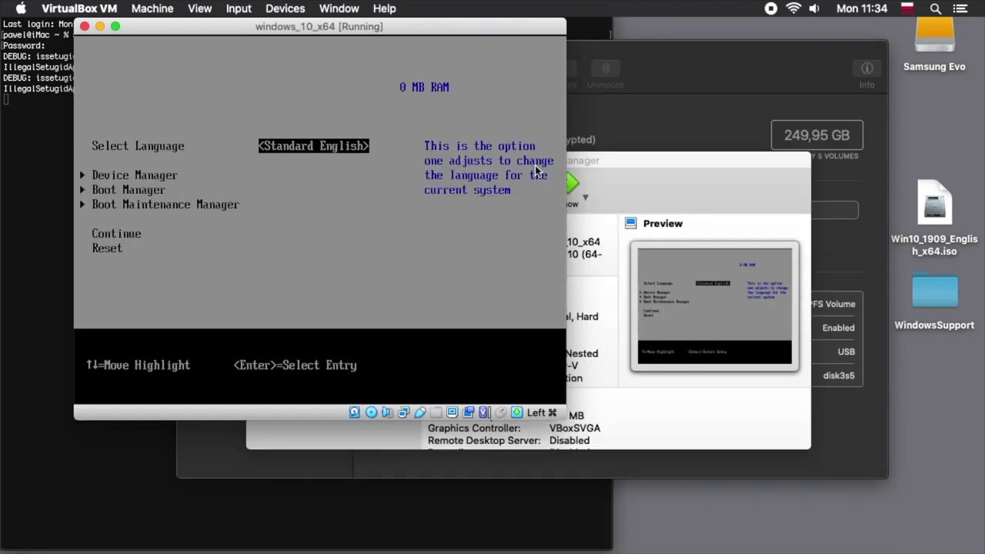
key("Down")
key("Down")
key("Return")
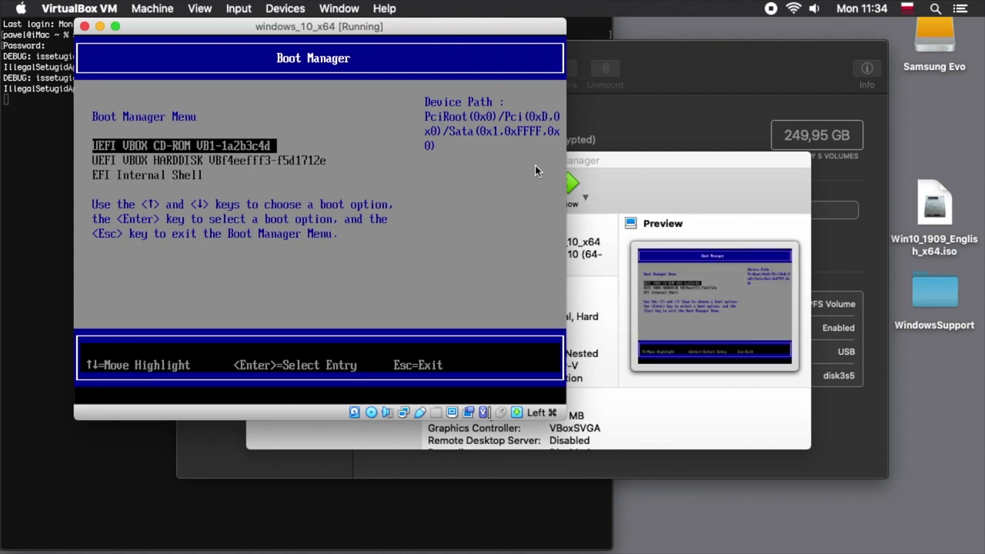
key("Return")
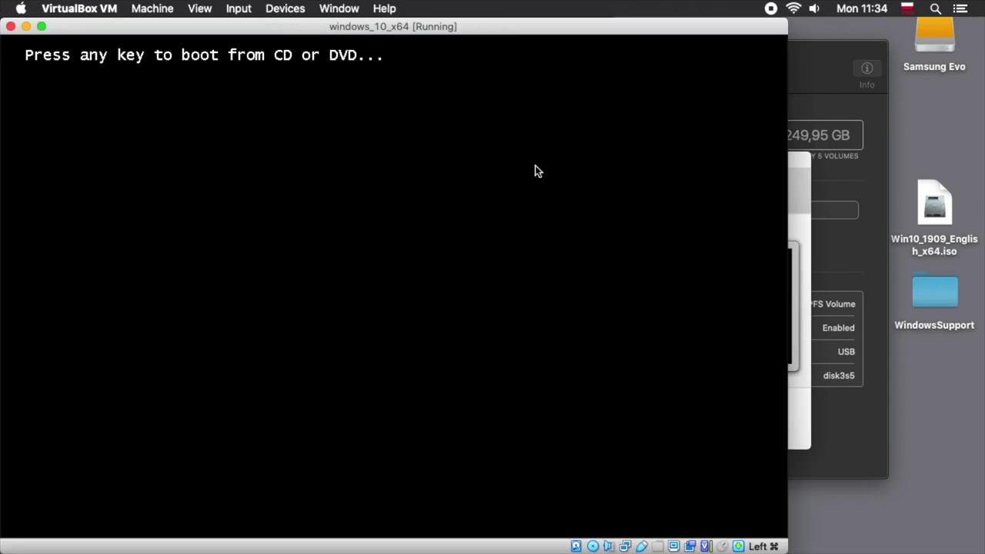
key("Return")
Accept the English (United States) language and US keyboard settings and begin installing Windows without a product key
left_click_drag(292, 29, 390, 27)
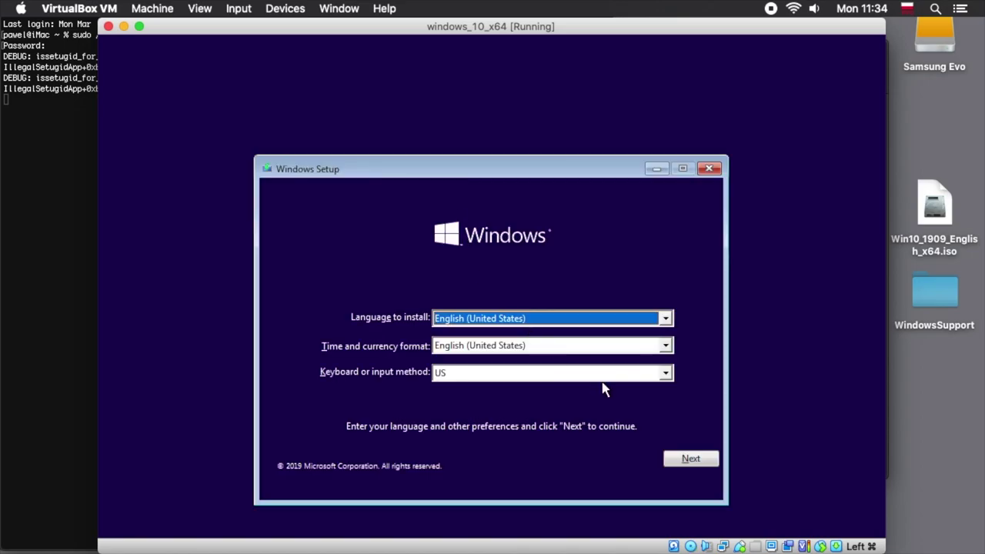
left_click(711, 459)
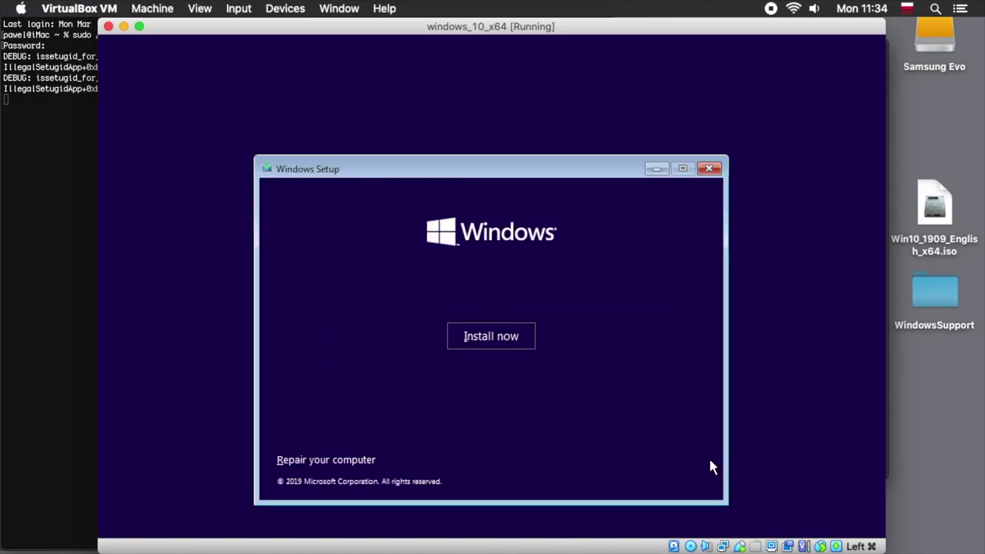
left_click(499, 345)
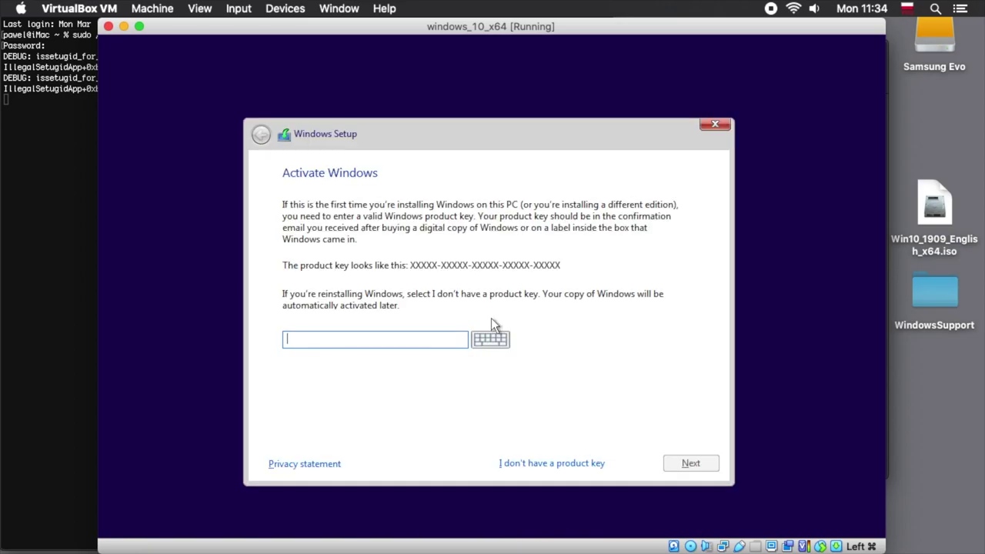
left_click(570, 462)
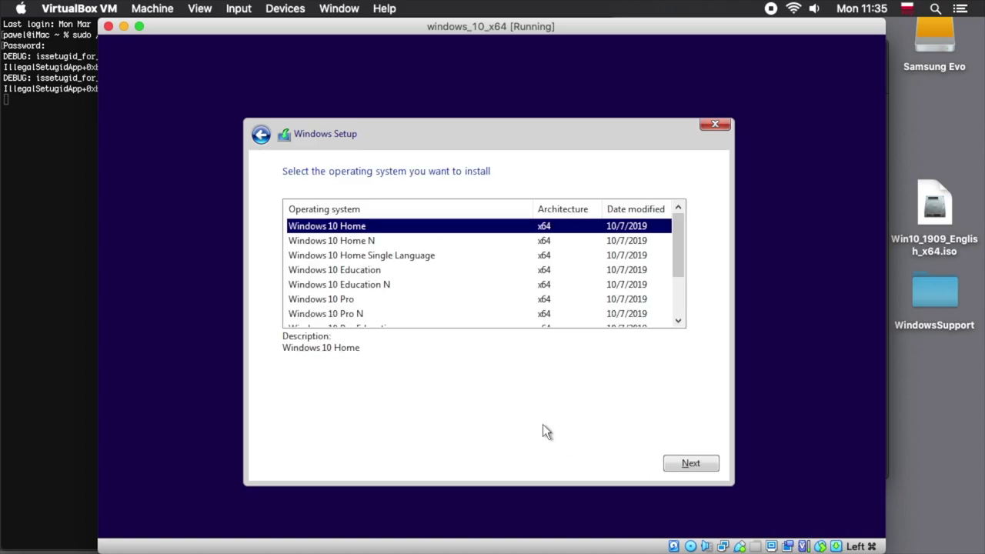
Choose Windows 10 Pro as the operating system to install and accept the license terms
left_click(366, 302)
left_click(680, 463)
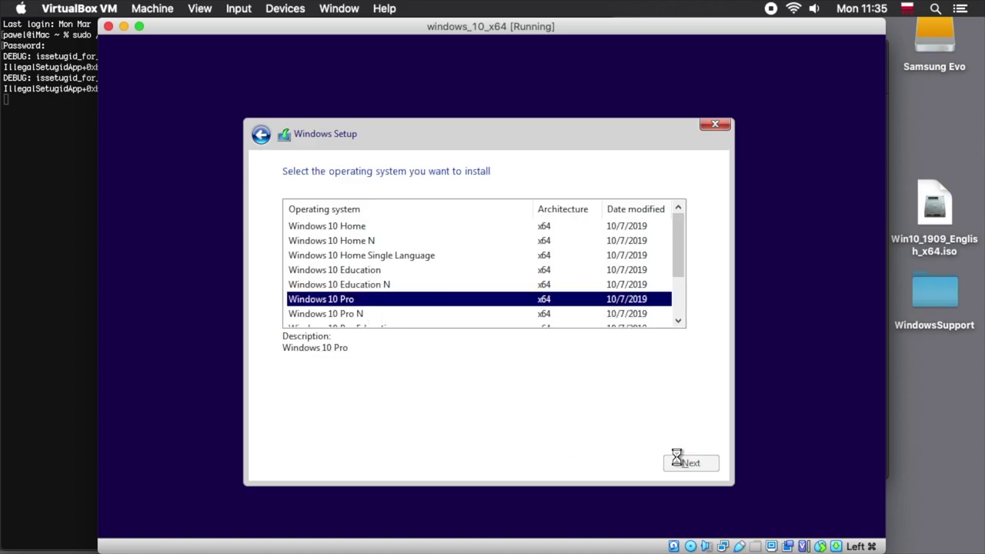
left_click(344, 428)
left_click(697, 465)
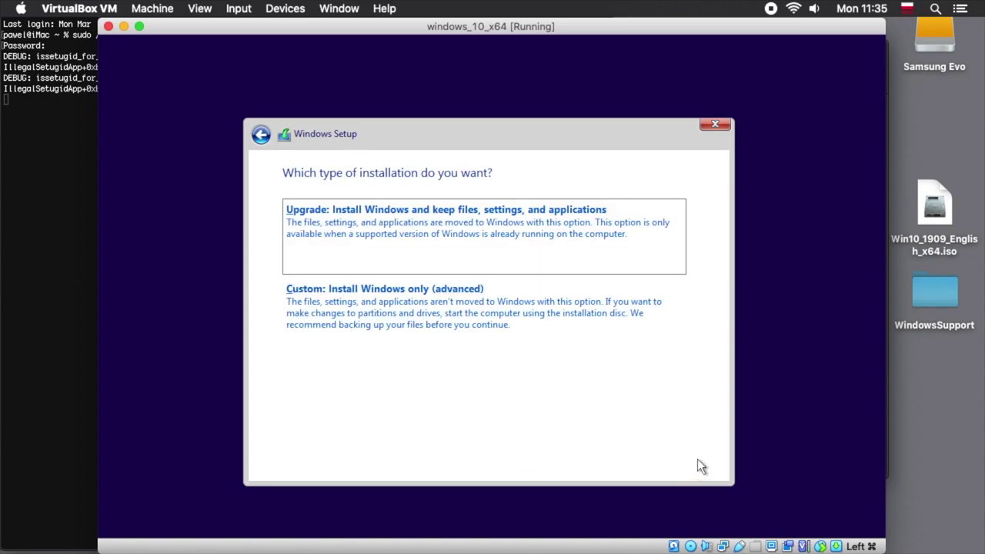
Choose a custom installation, format Drive 0 Partition 2: SANDISK, and start installing Windows on it
left_click(468, 320)
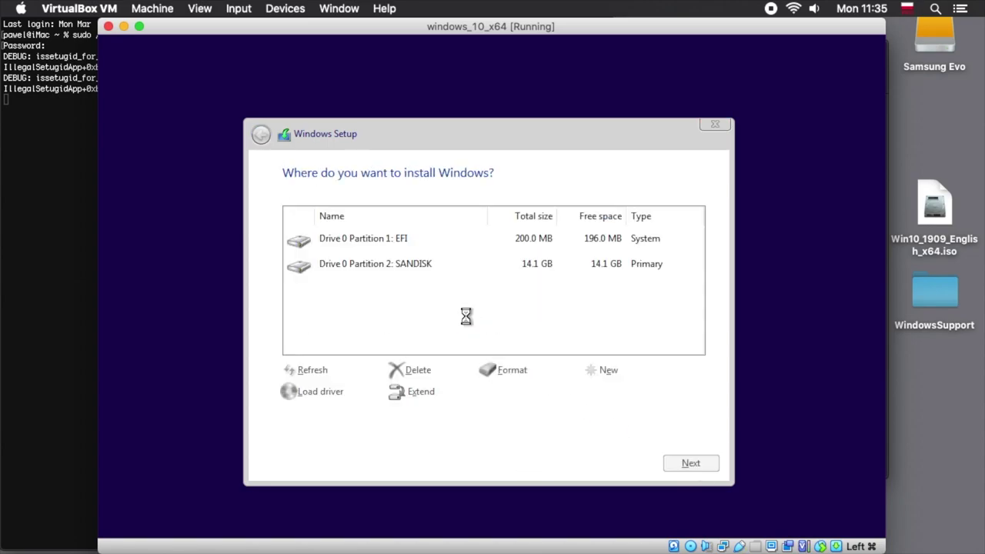
left_click(435, 271)
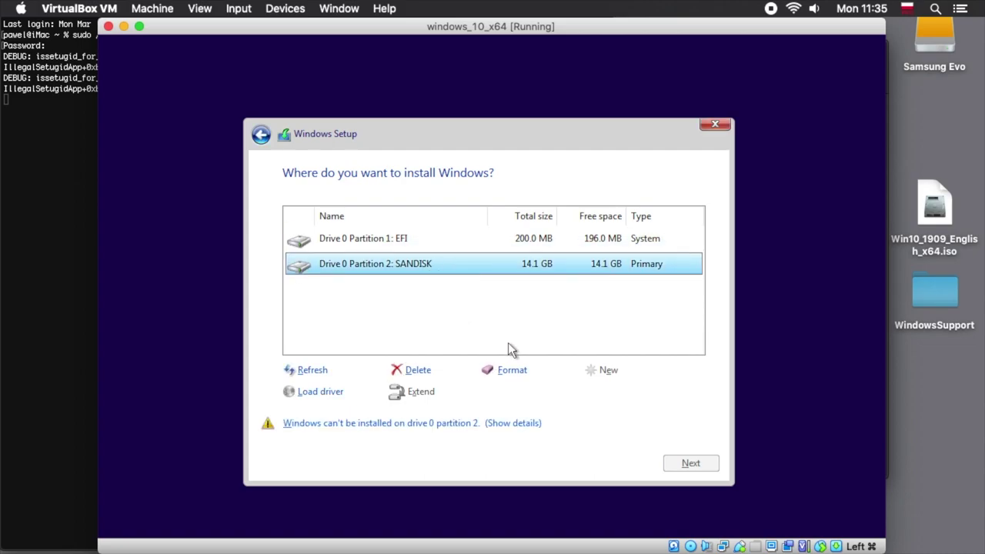
left_click(513, 372)
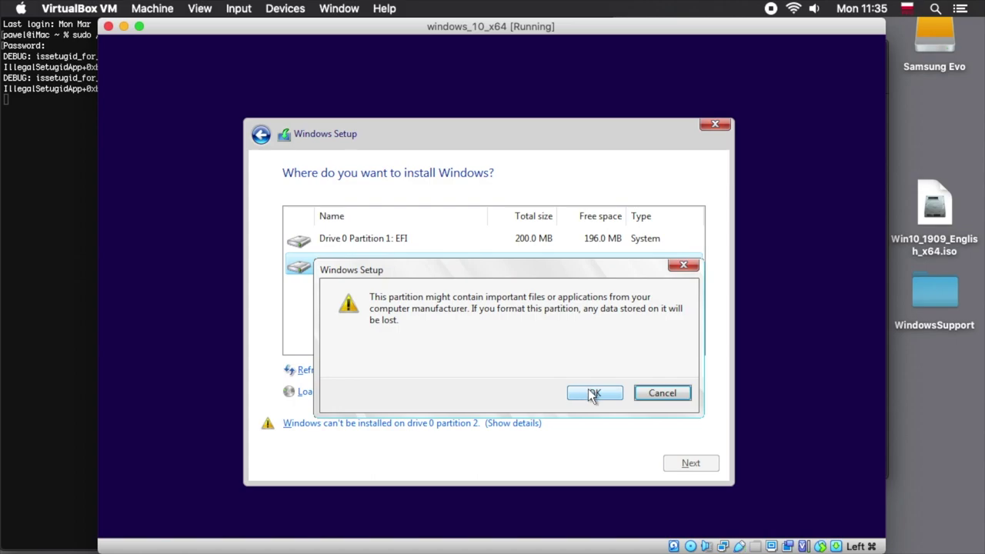
left_click(593, 393)
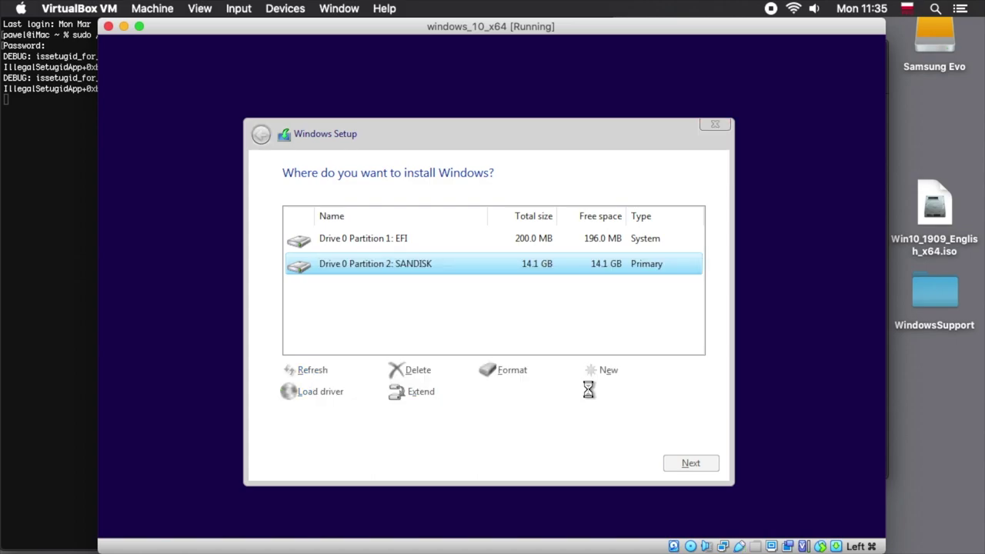
left_click(708, 460)
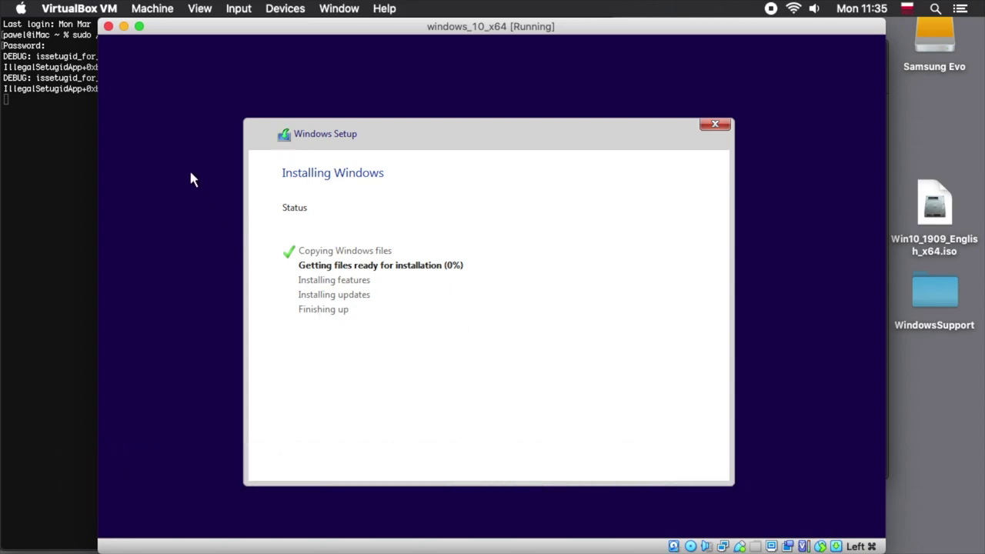
Power off the windows_10_x64 virtual machine and remove it from VirtualBox together with all its files
left_click(108, 26)
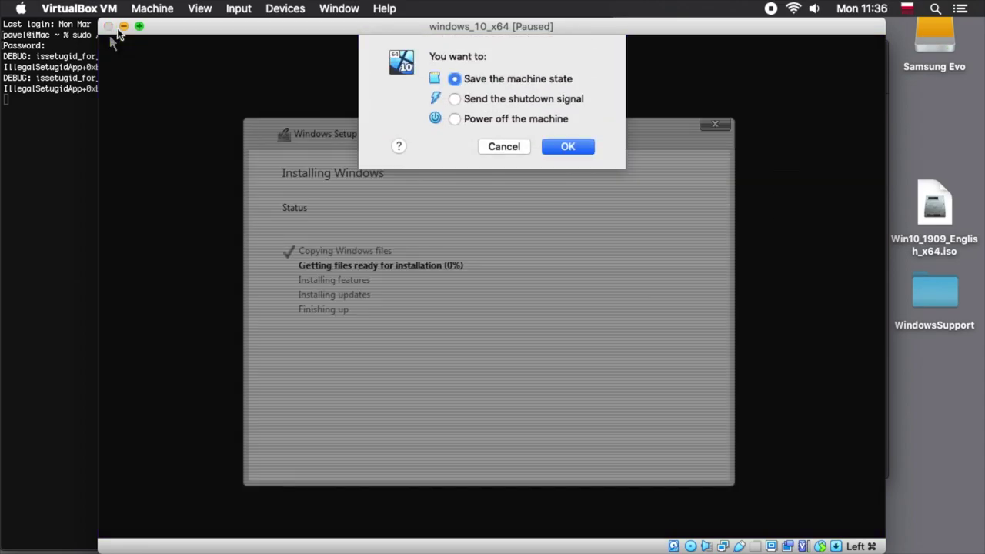
left_click(457, 120)
left_click(567, 147)
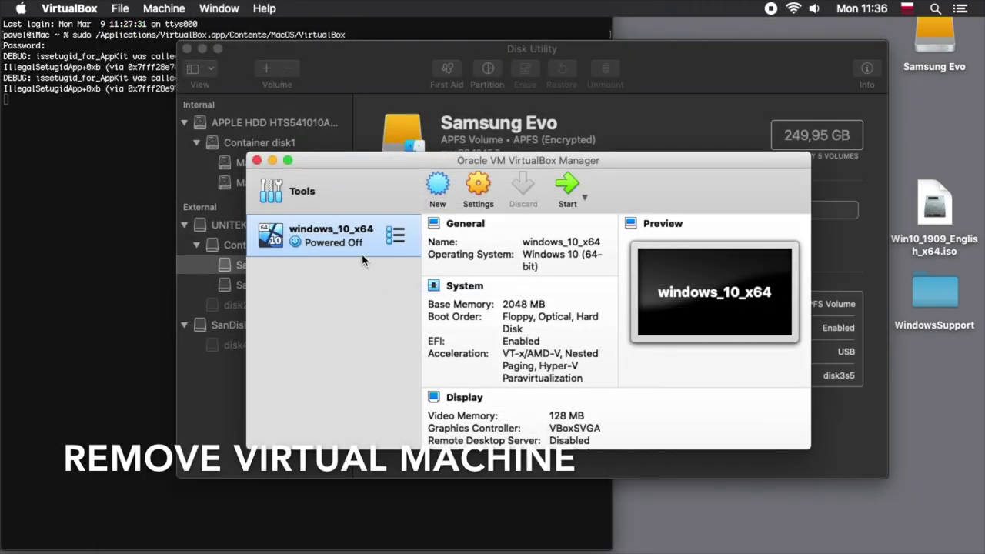
right_click(356, 246)
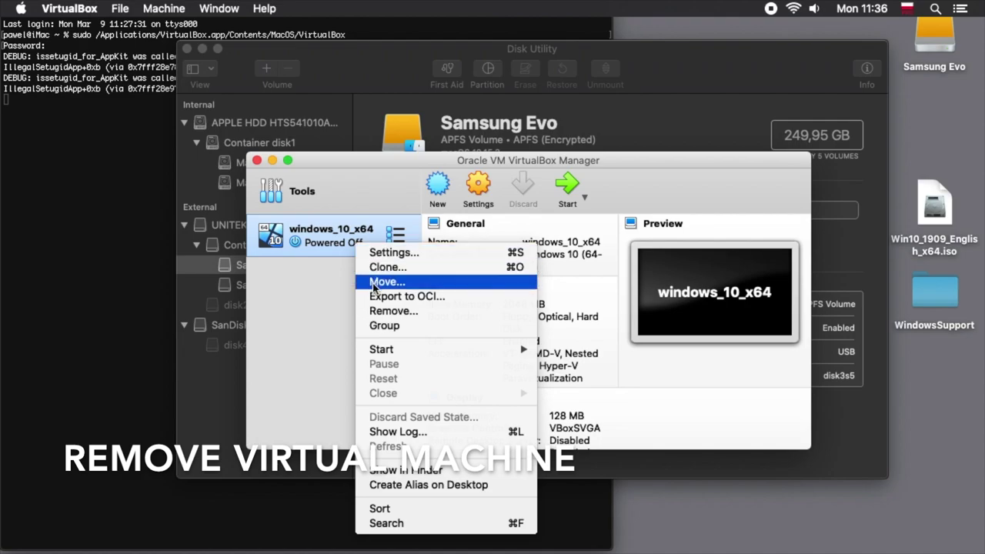
left_click(381, 311)
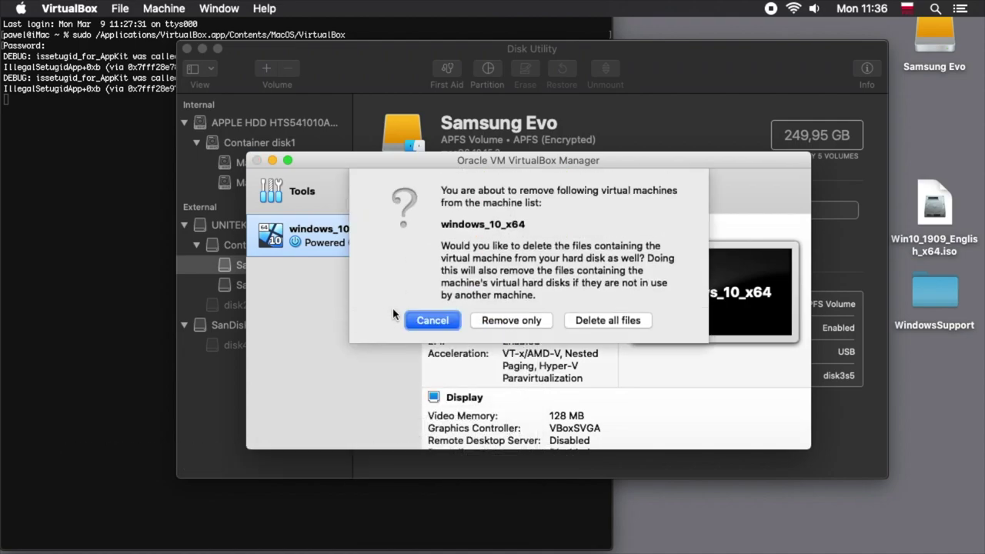
left_click(603, 326)
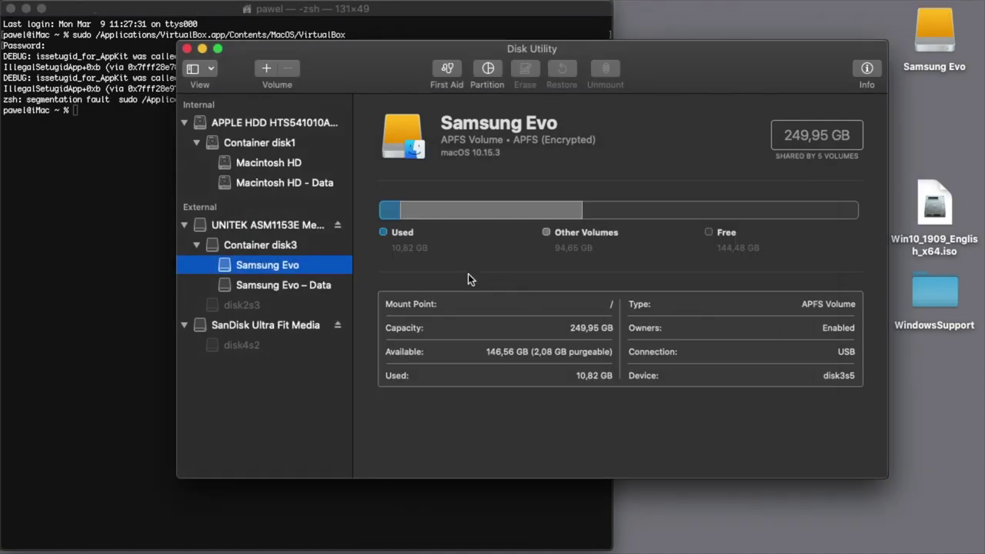
Close Disk Utility and Terminal, then check which systems the Startup Disk preferences offer for starting up the Mac
left_click(187, 49)
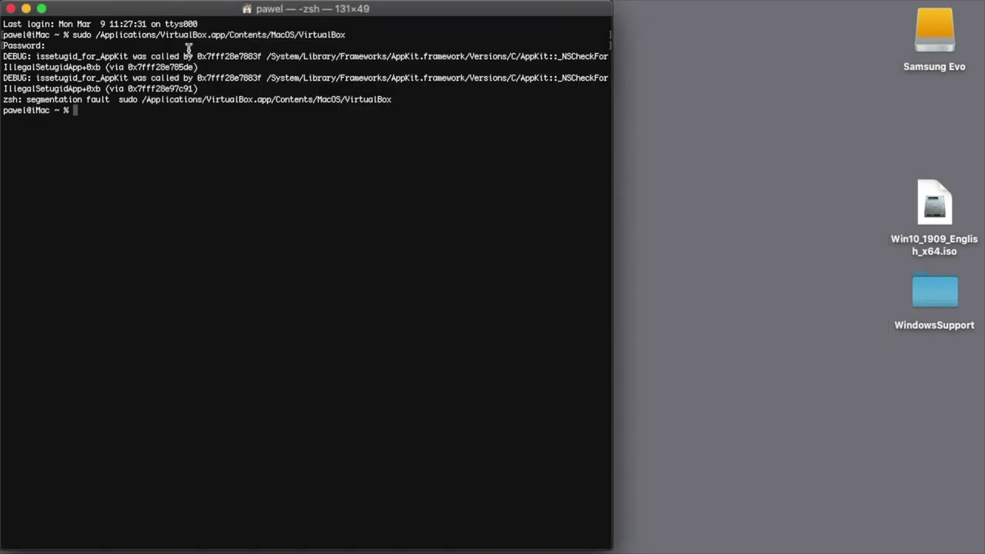
left_click(12, 9)
left_click(19, 8)
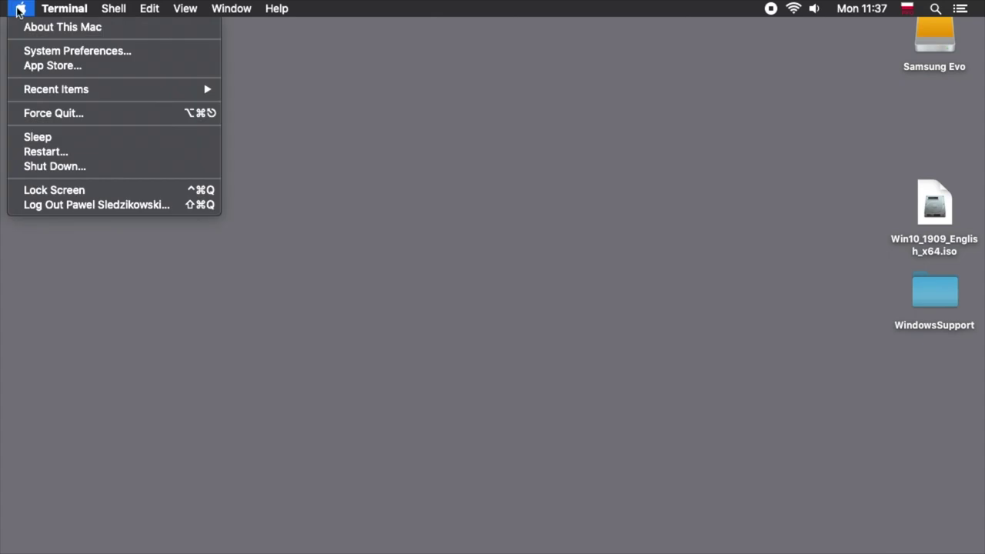
left_click(43, 53)
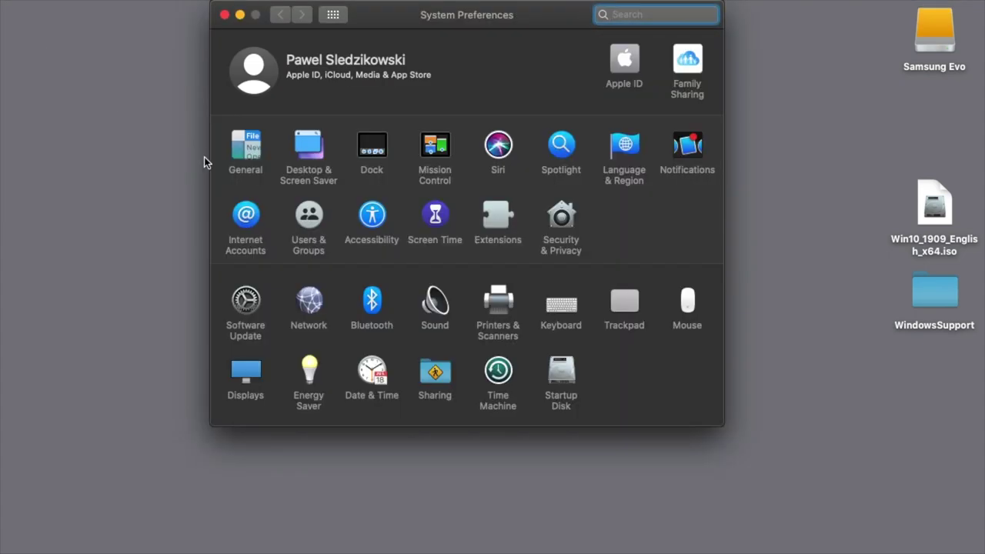
left_click(561, 373)
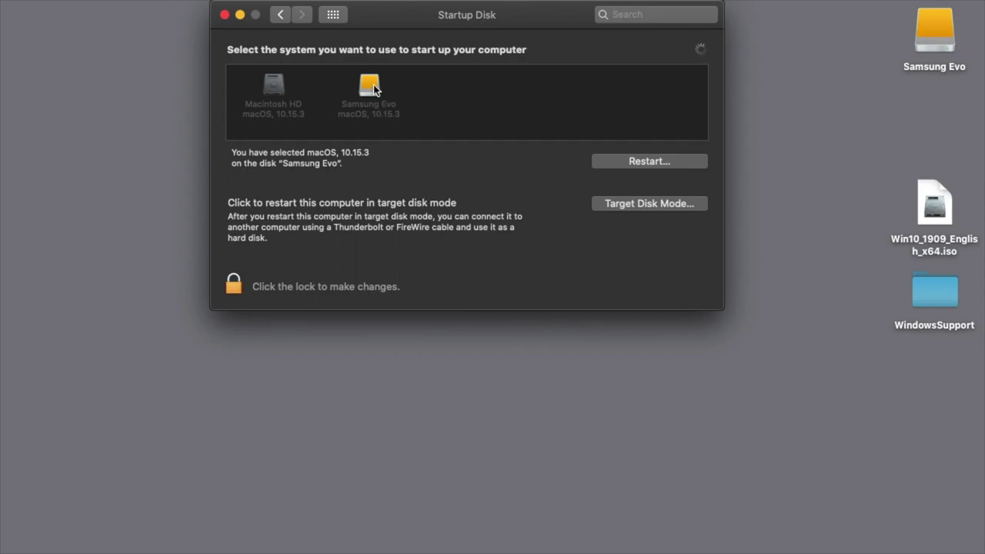
left_click(225, 15)
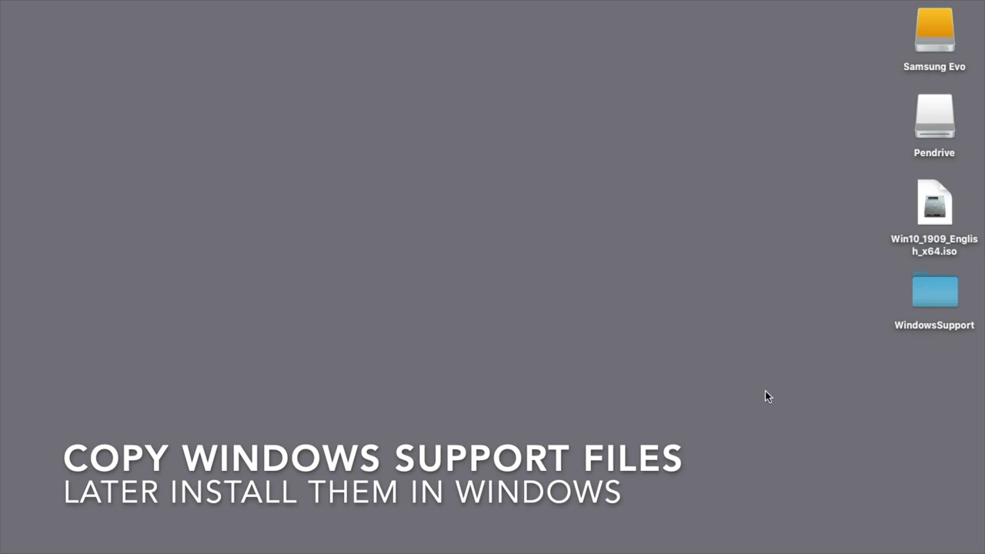
Copy the WindowsSupport folder from the desktop to the Pendrive volume
left_click_drag(945, 303, 924, 125)
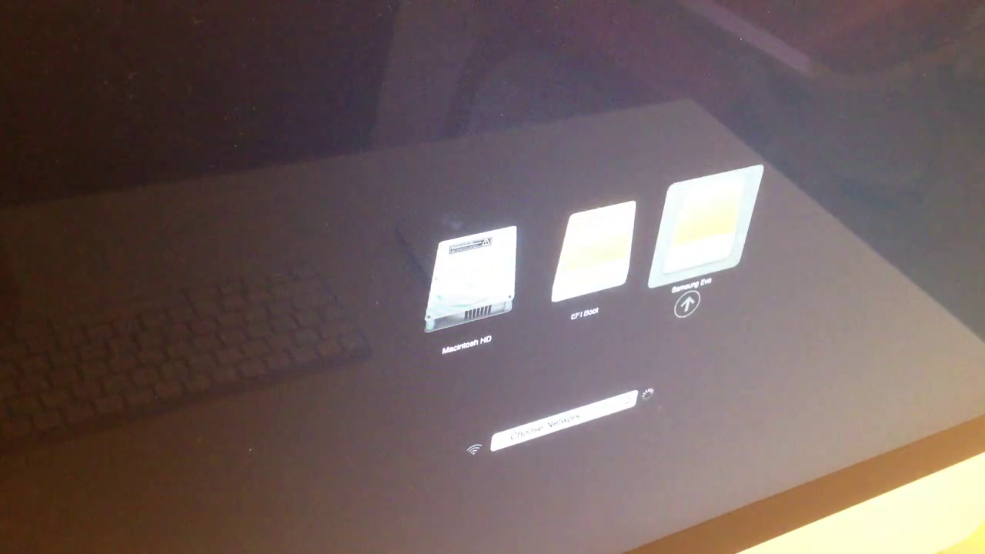
Start the Mac from the EFI Boot disk in the startup disk picker
key("Left")
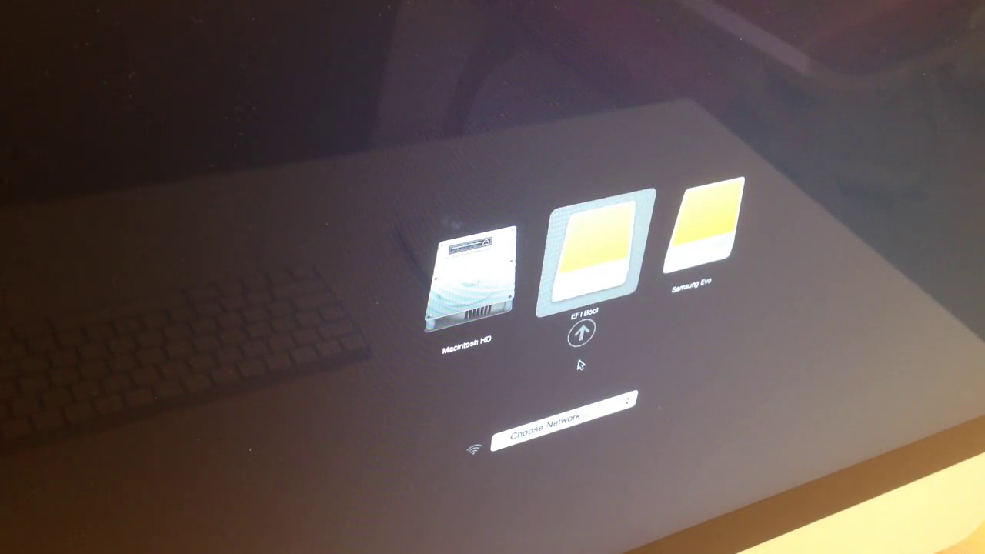
key("Return")
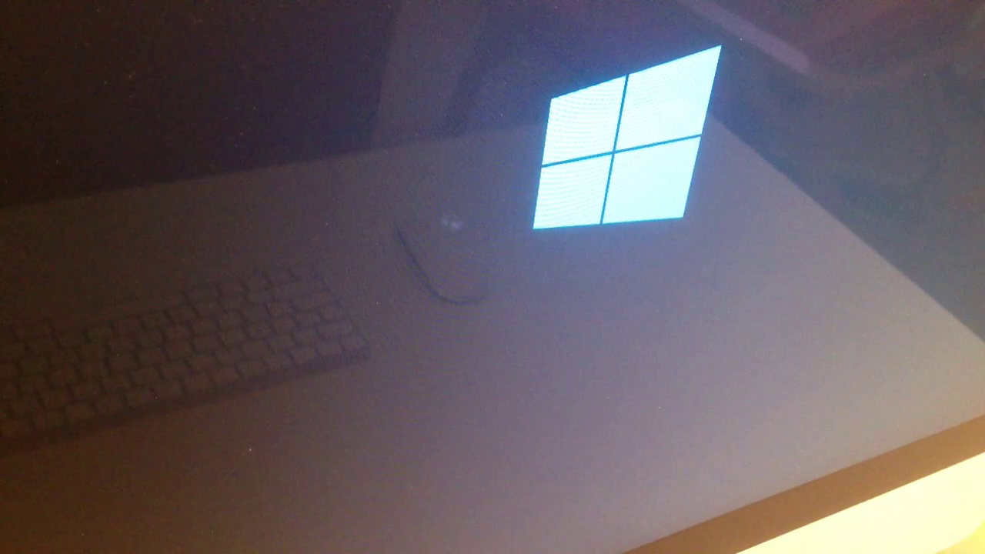